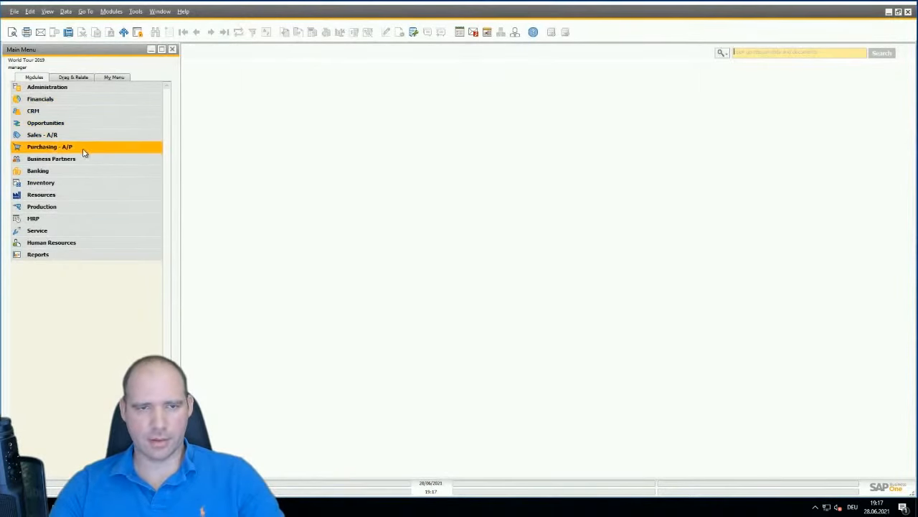
Generate the Inventory Audit Report with all warehouses included and the display summarized by accounts.
left_click(63, 185)
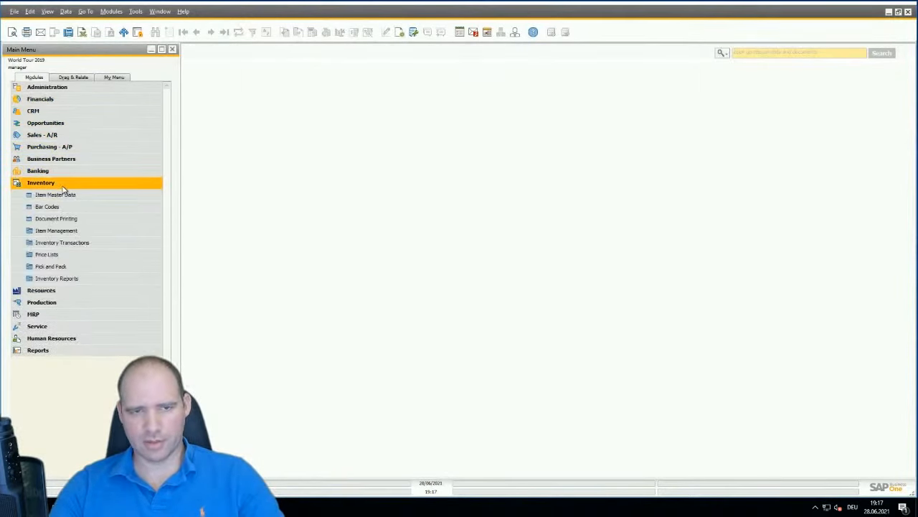
left_click(83, 279)
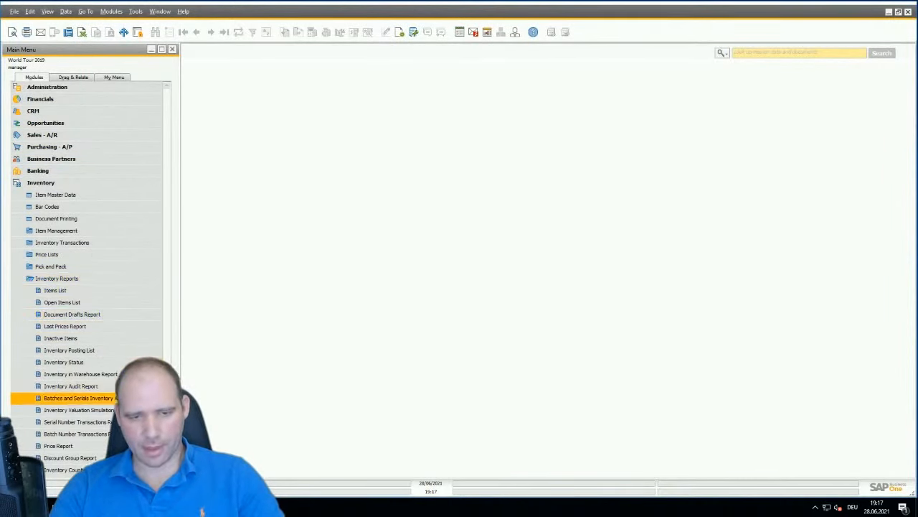
left_click(107, 387)
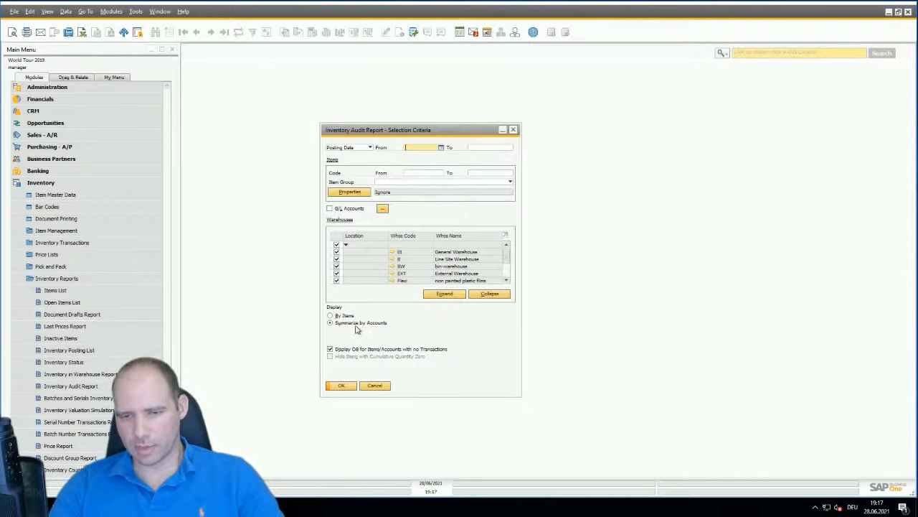
scroll(367, 255, "down", 2)
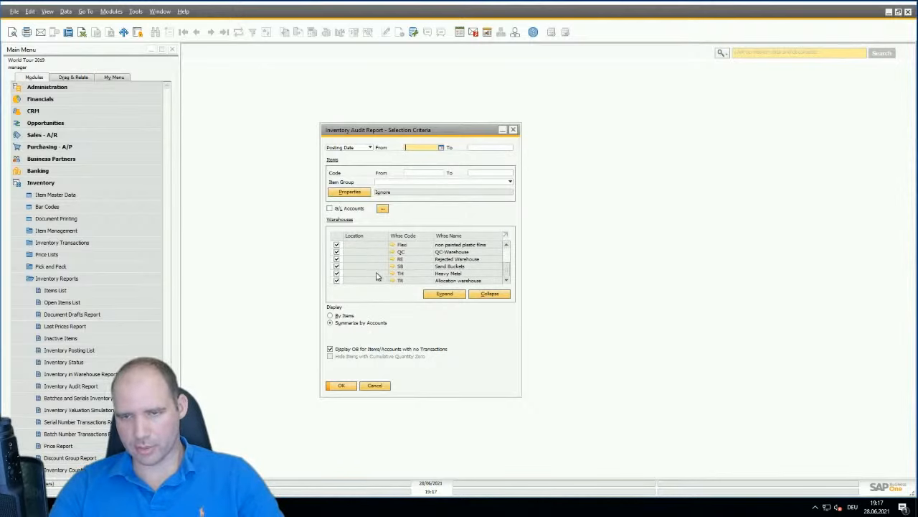
scroll(378, 269, "up", 2)
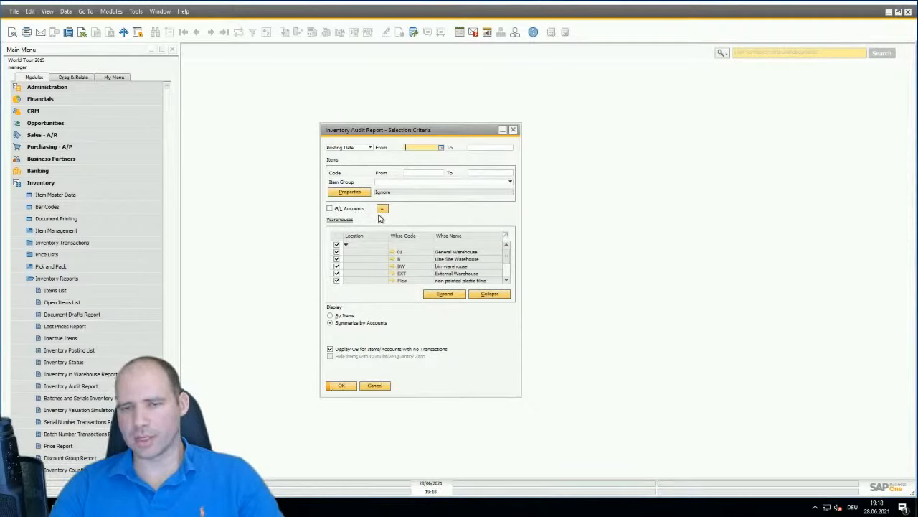
left_click(343, 386)
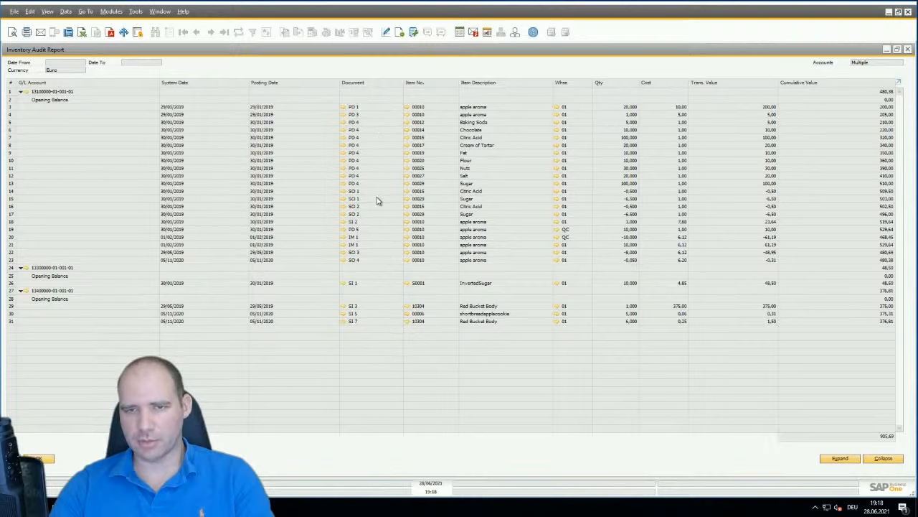
Copy the entire Inventory Audit Report table and switch to the Excel workbook's inventory sheet, highlighting its Document column.
right_click(279, 147)
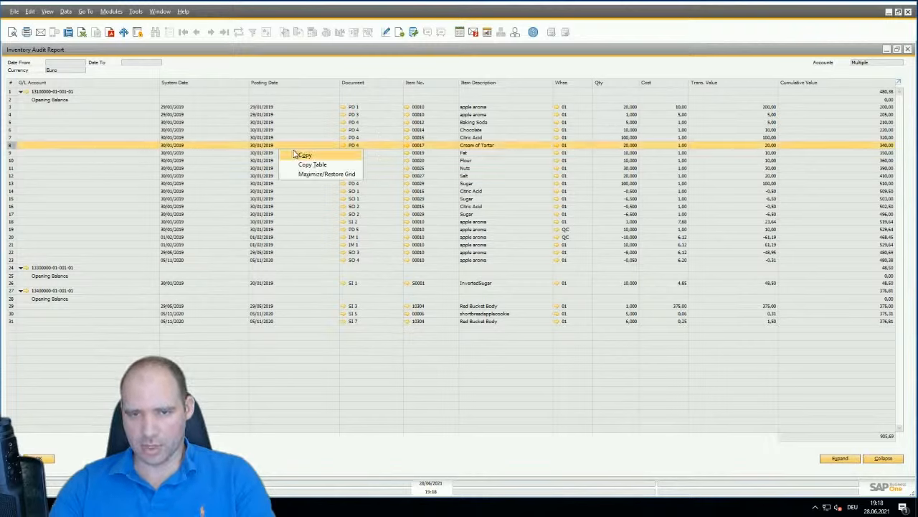
left_click(317, 164)
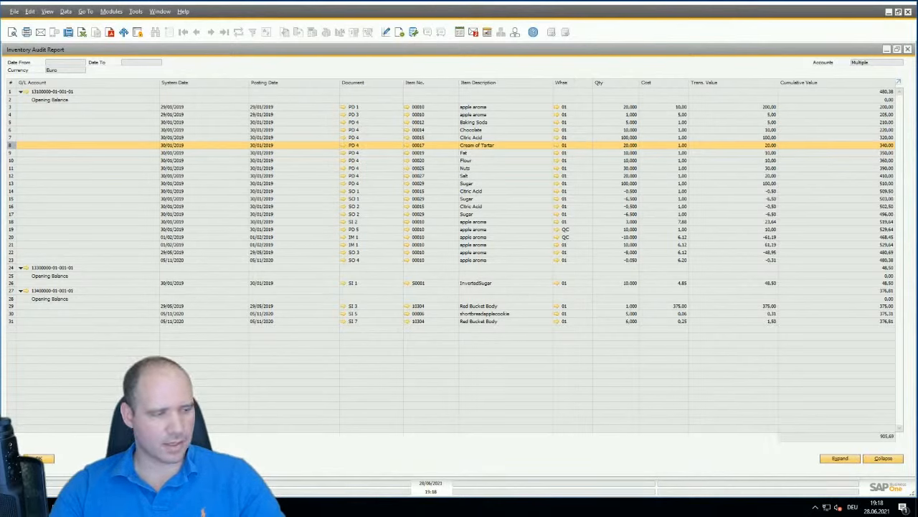
left_click(472, 6)
left_click(315, 507)
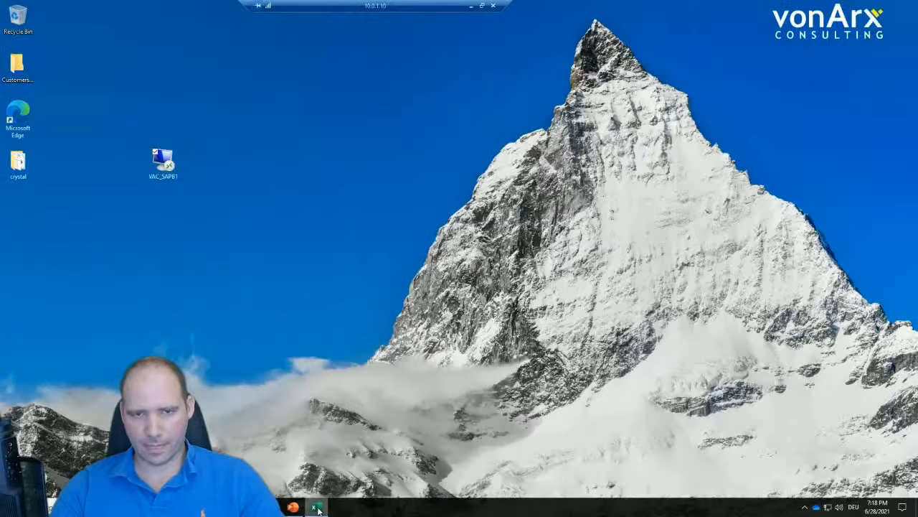
left_click(74, 480)
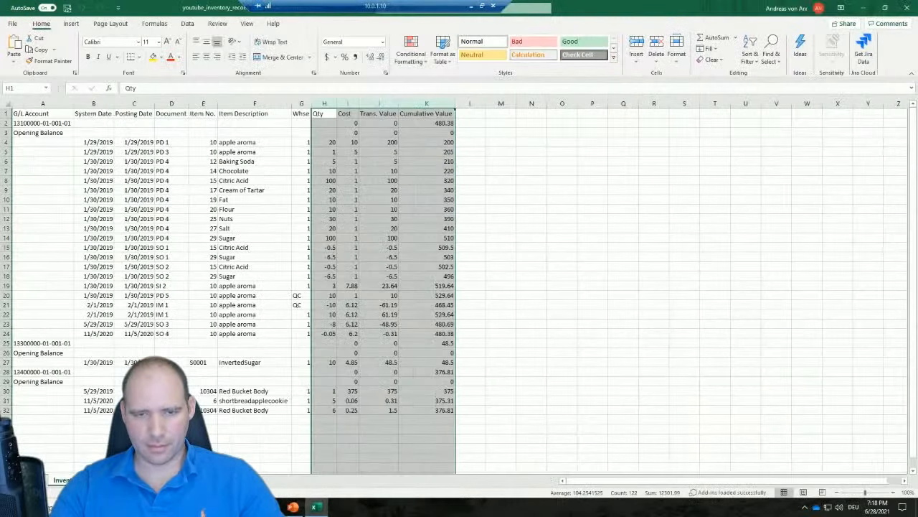
left_click(44, 181)
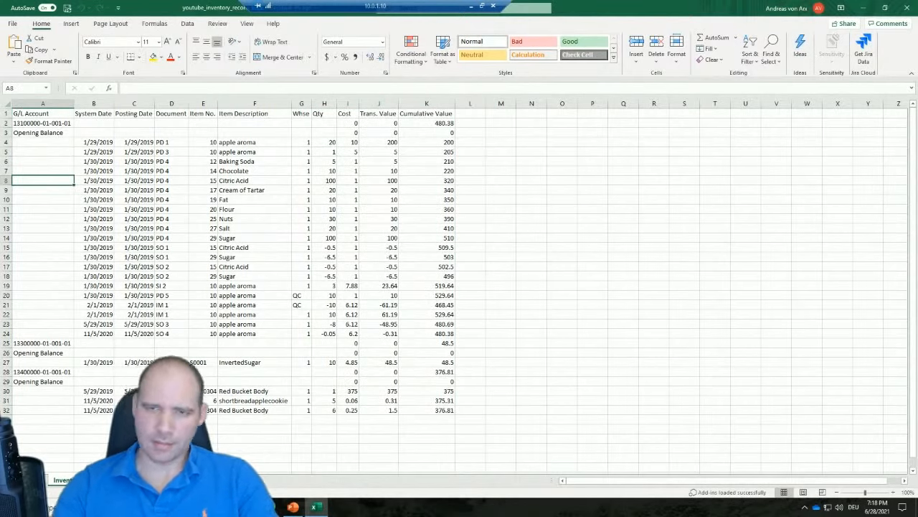
left_click(171, 104)
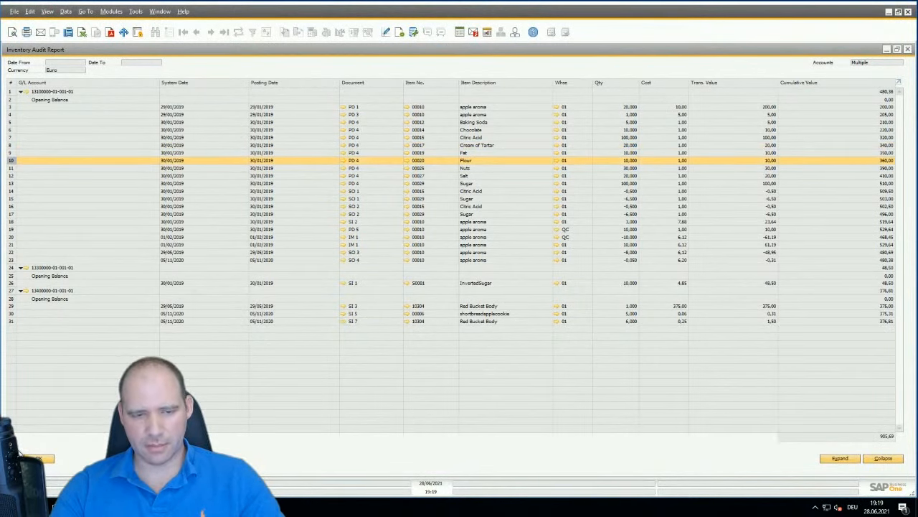
Return to SAP Business One, close the Inventory Audit Report and its selection criteria, and open the General Ledger selection criteria.
key("Escape")
left_click(516, 130)
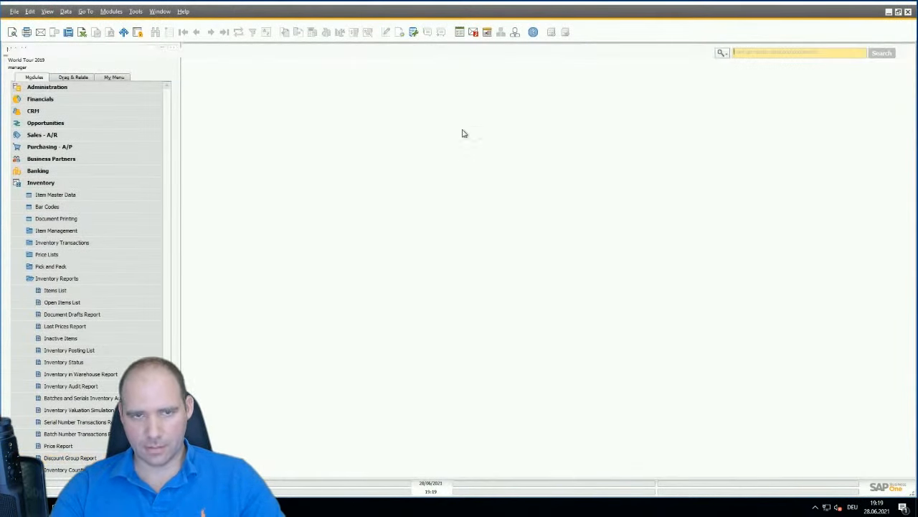
left_click(72, 185)
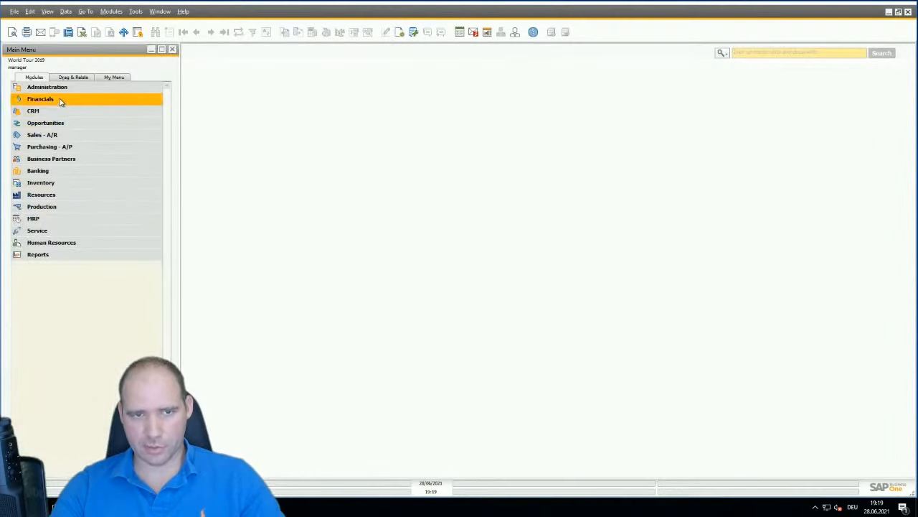
left_click(61, 102)
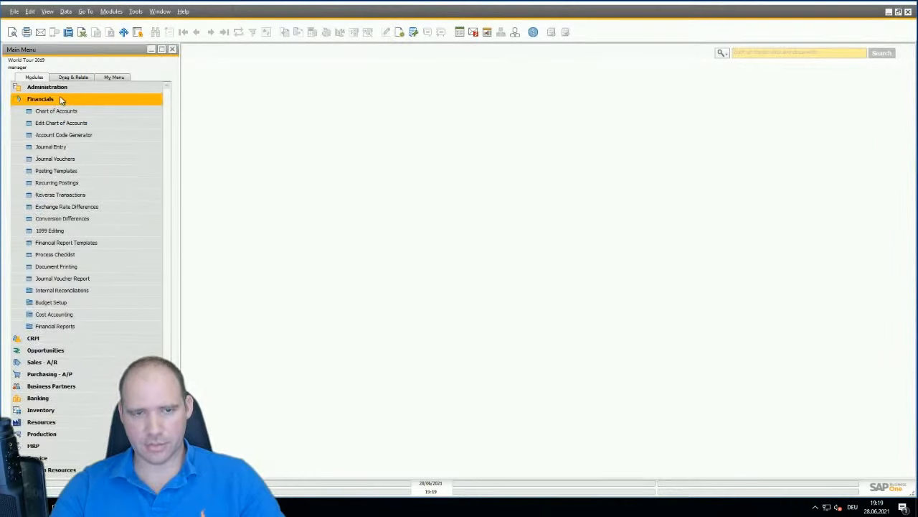
left_click(101, 331)
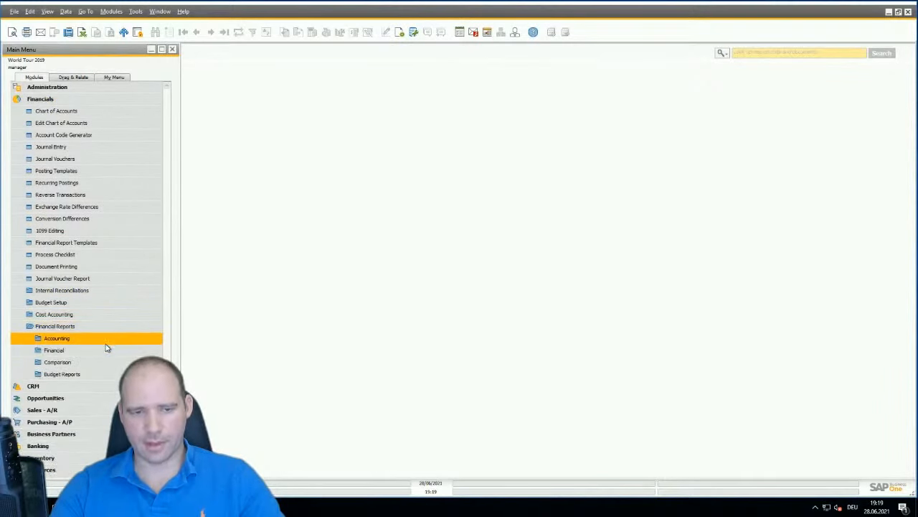
left_click(105, 342)
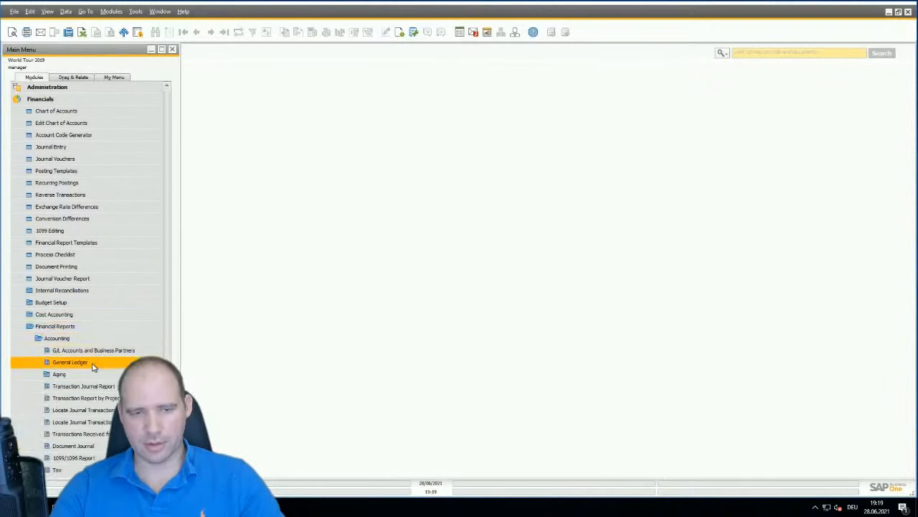
left_click(92, 365)
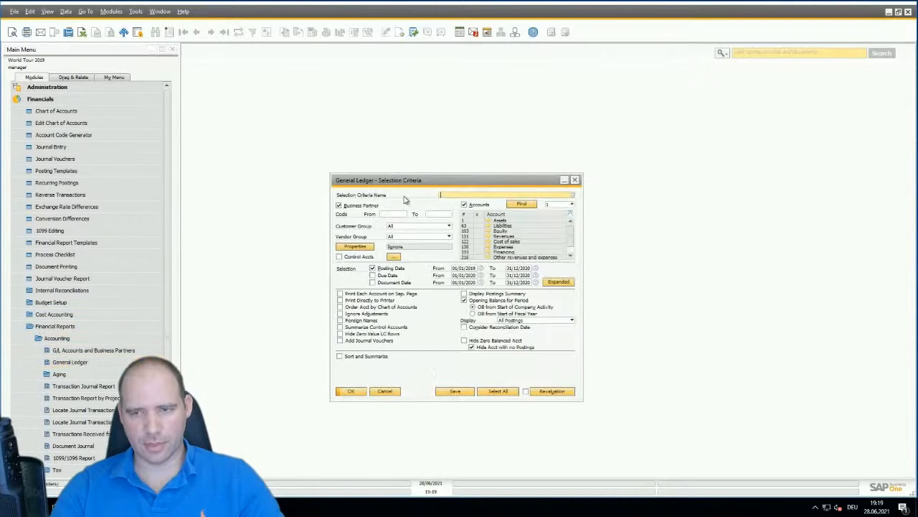
Exclude business partners from the General Ledger selection and expand the account list to level 10.
left_click_drag(408, 184, 324, 101)
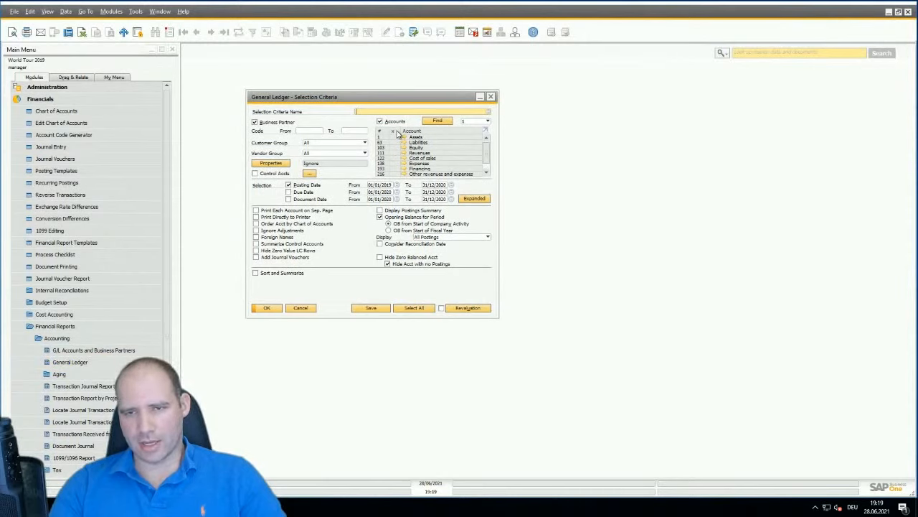
left_click(268, 125)
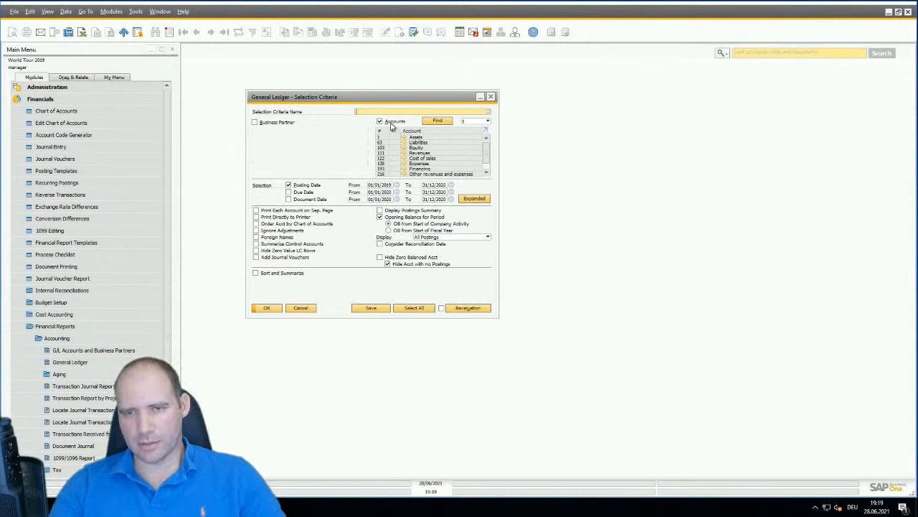
left_click(487, 122)
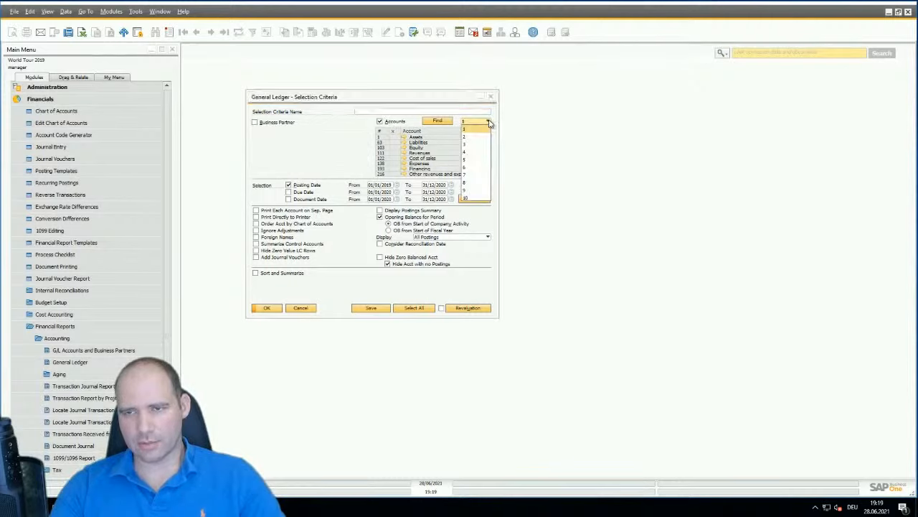
left_click(470, 199)
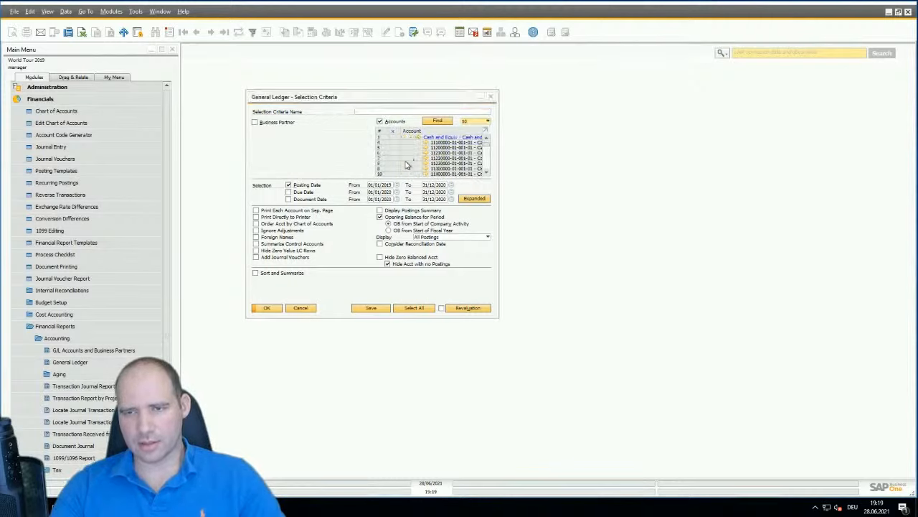
scroll(407, 155, "down", 3)
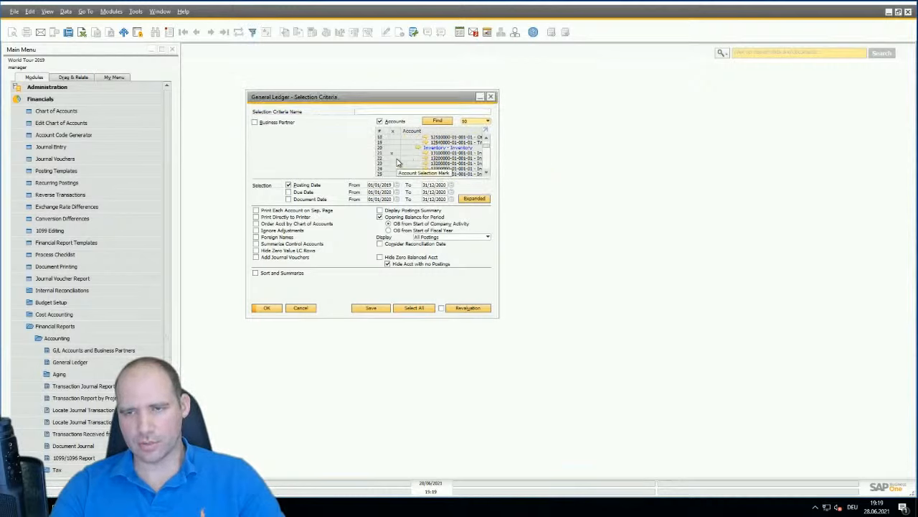
scroll(396, 173, "down", 1)
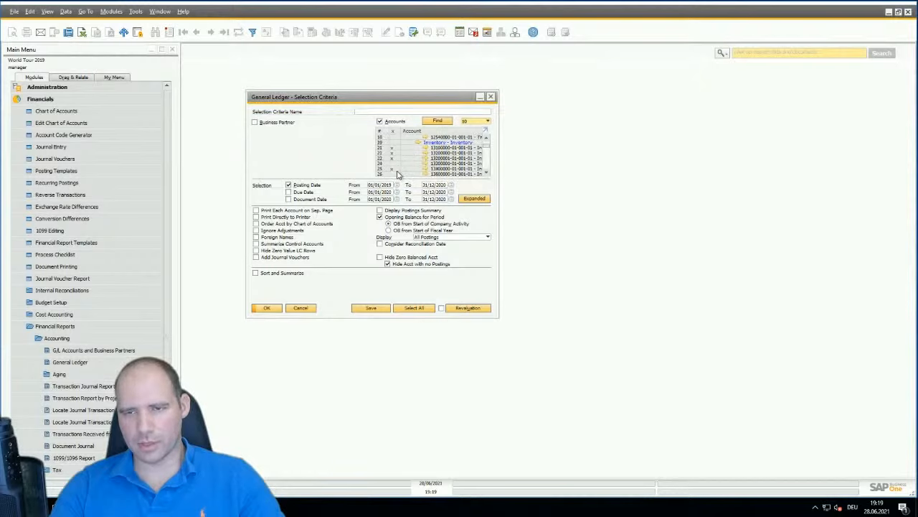
scroll(396, 165, "down", 2)
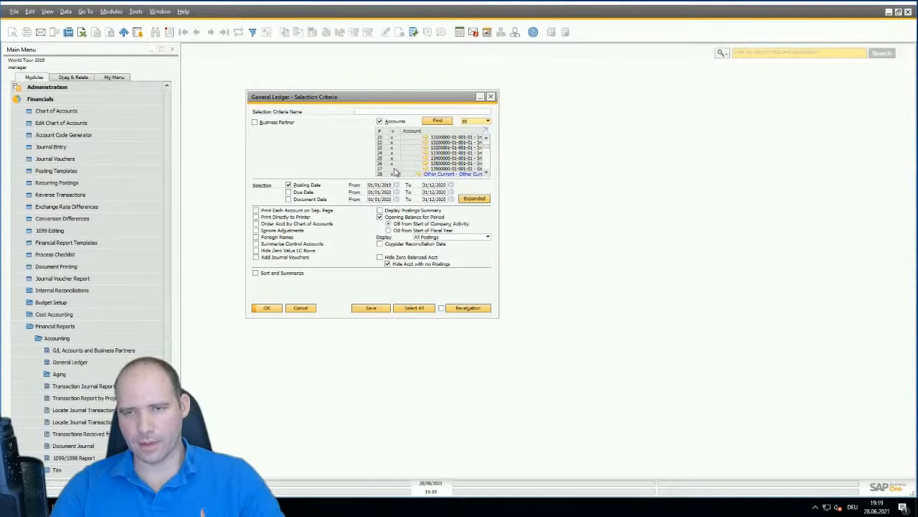
scroll(406, 163, "up", 2)
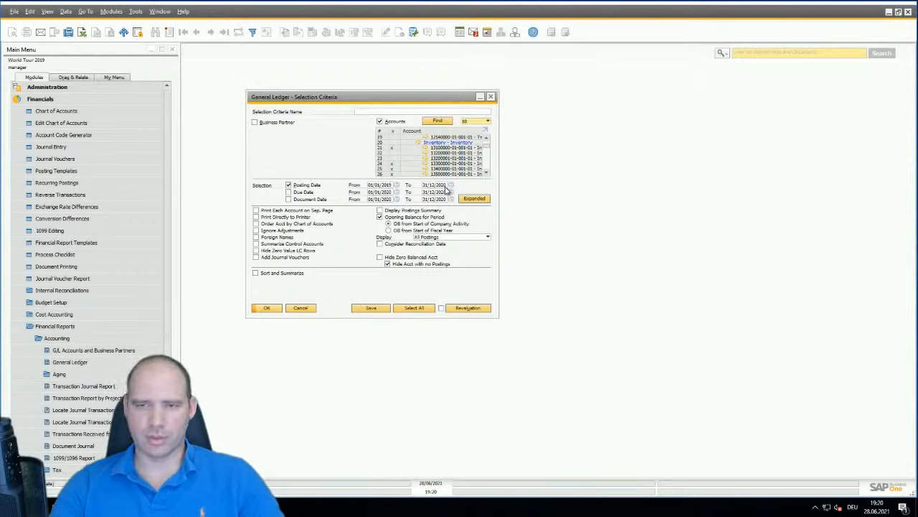
left_click(267, 308)
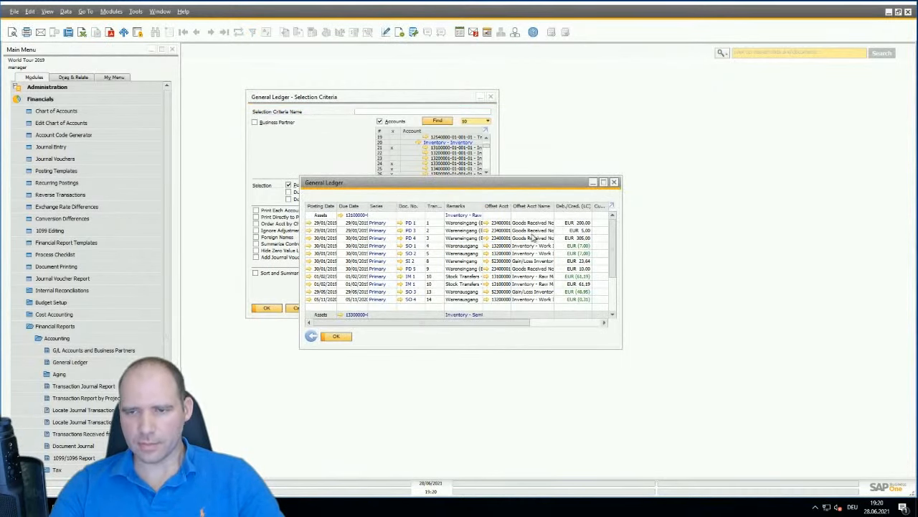
Copy the entire General Ledger table and switch to the Excel workbook's sheet holding the general ledger postings.
scroll(413, 253, "down", 2)
scroll(460, 260, "up", 2)
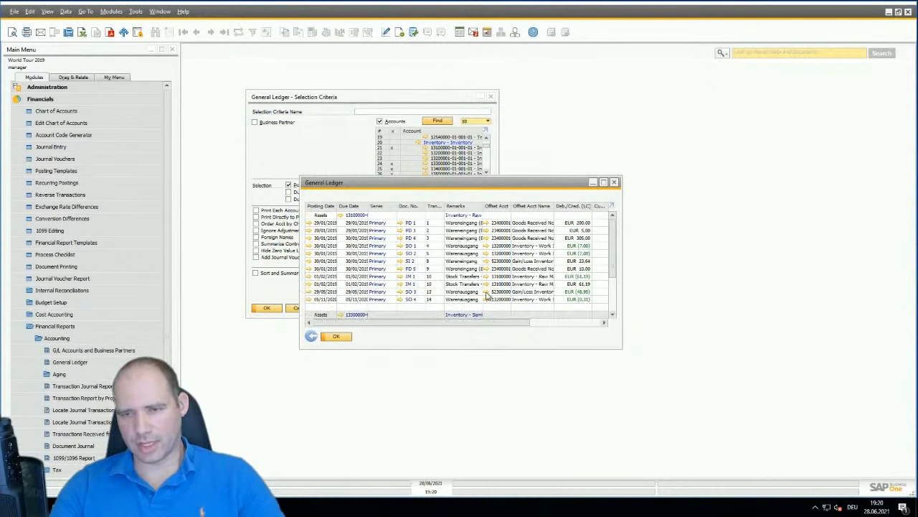
scroll(458, 287, "down", 3)
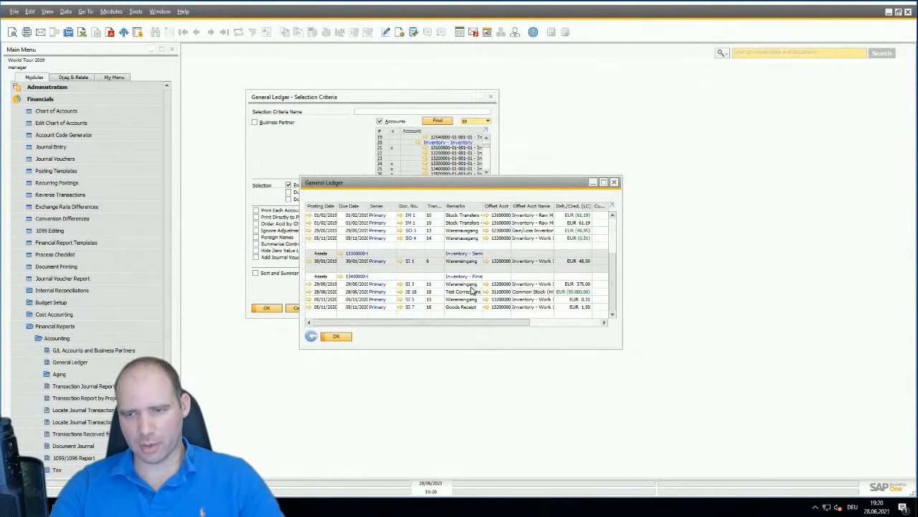
scroll(436, 228, "up", 3)
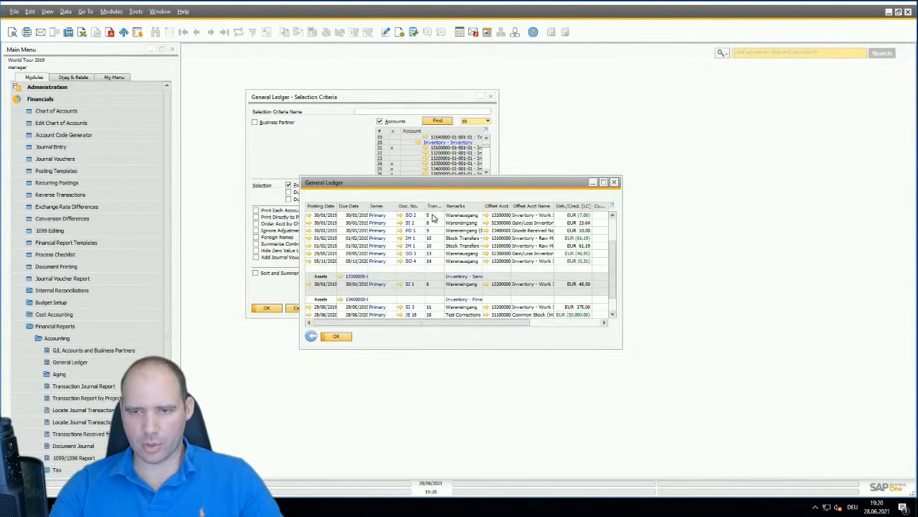
scroll(454, 262, "down", 3)
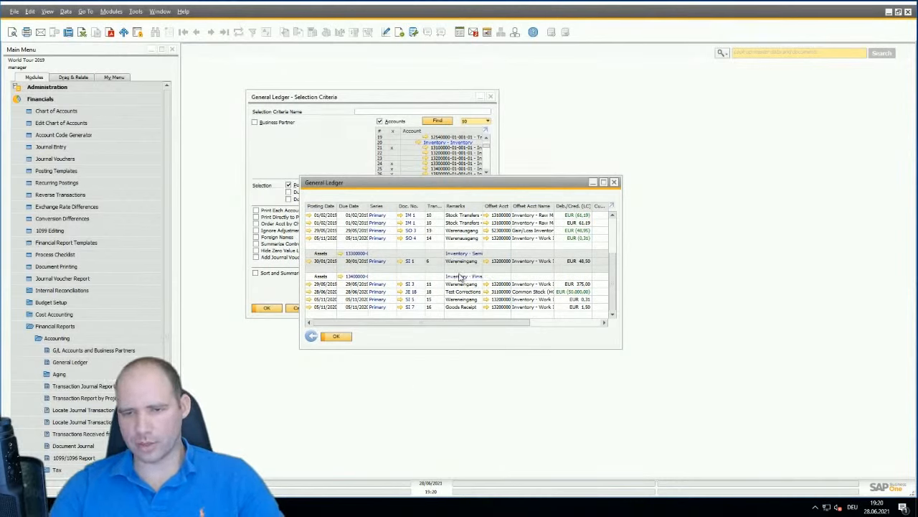
right_click(444, 254)
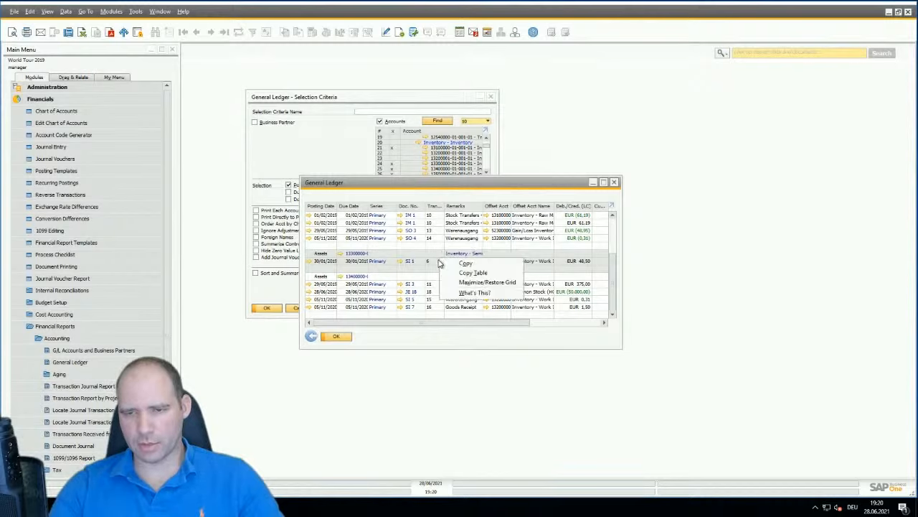
left_click(477, 273)
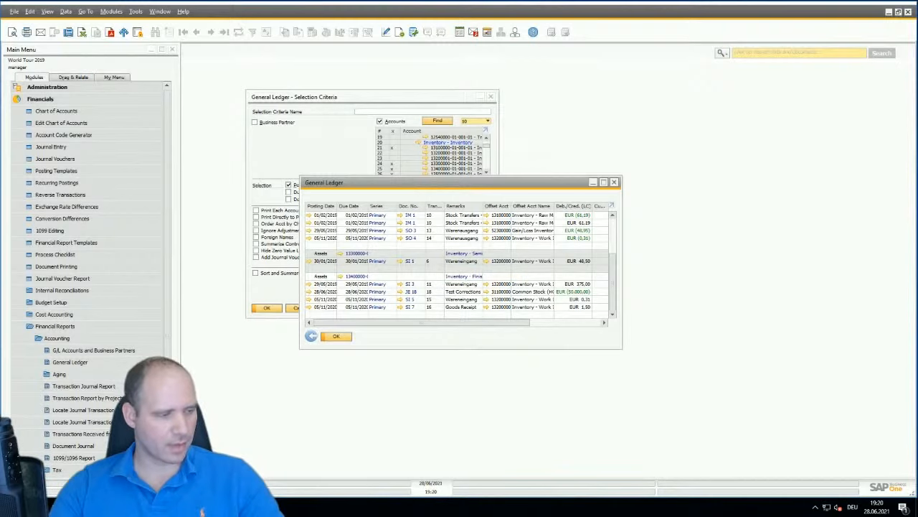
key("alt+Tab")
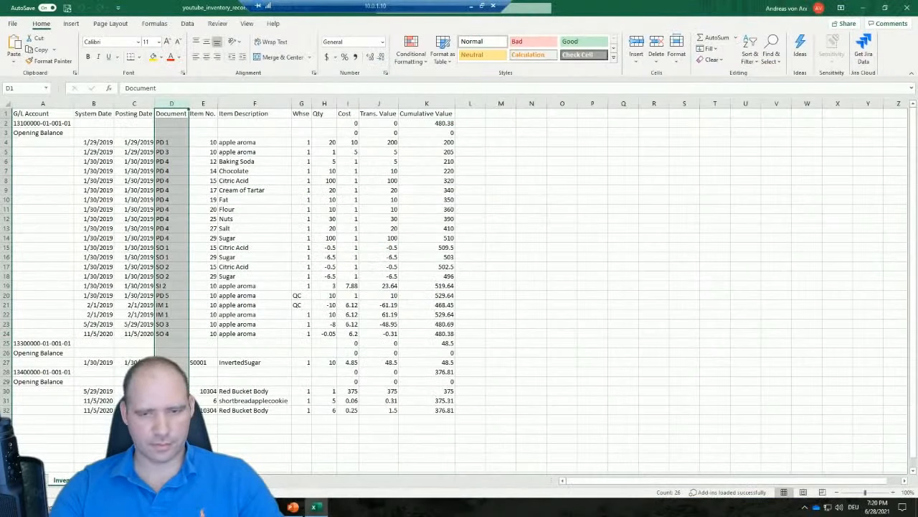
key("ctrl+Page_Down")
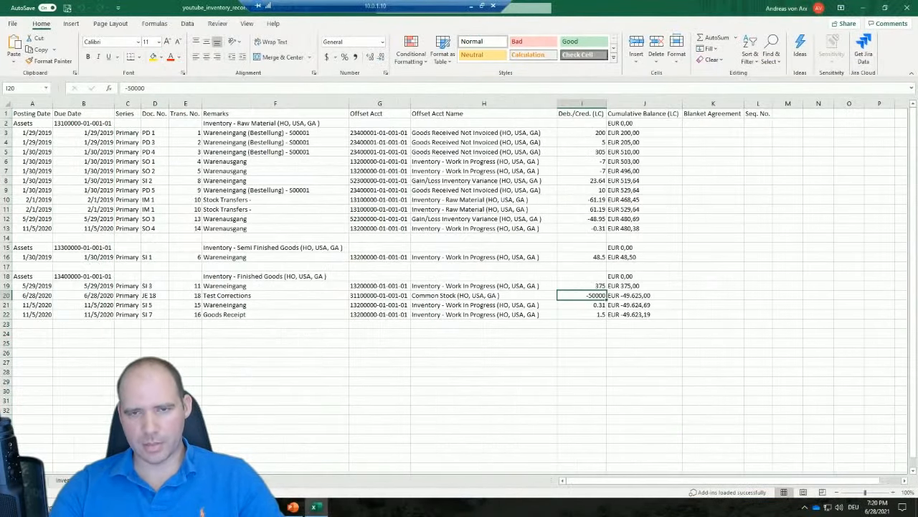
Format the Deb./Cred. (LC) amounts of the general ledger postings in Comma style and switch to the Reconcile 2 sheet.
left_click(275, 142)
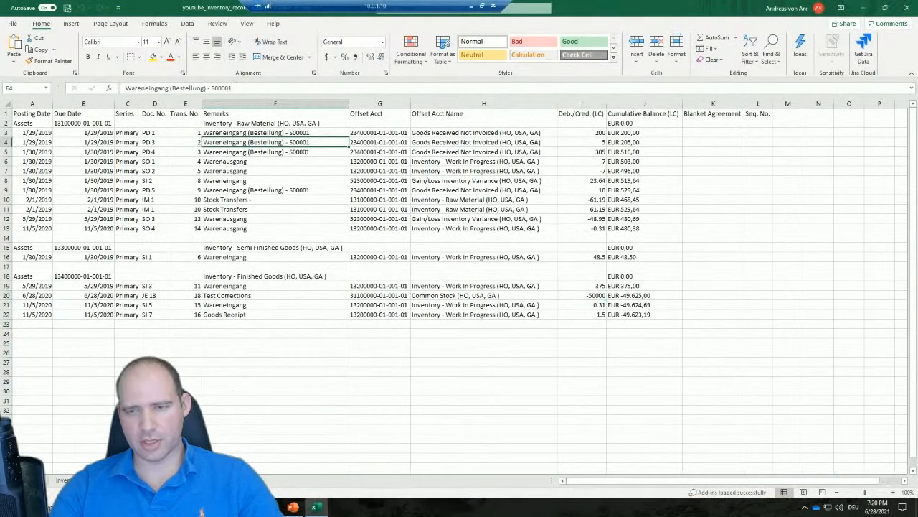
left_click(585, 103)
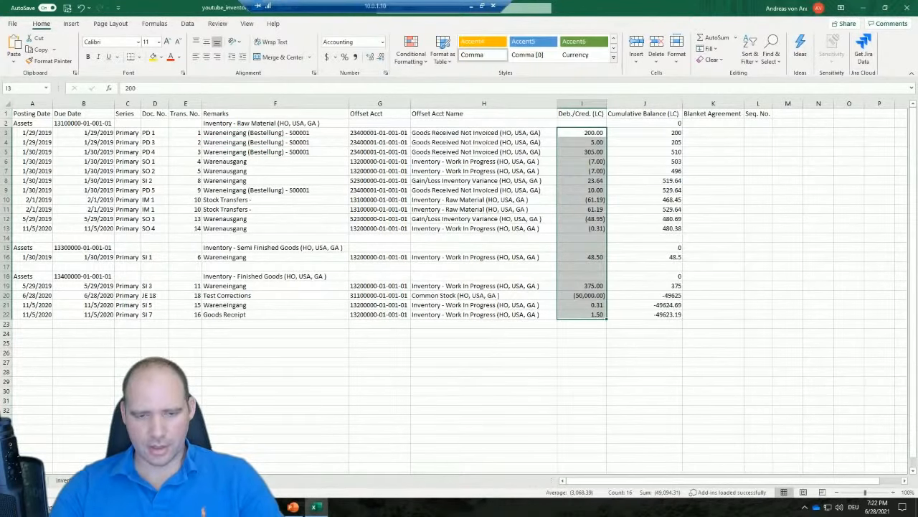
left_click(143, 480)
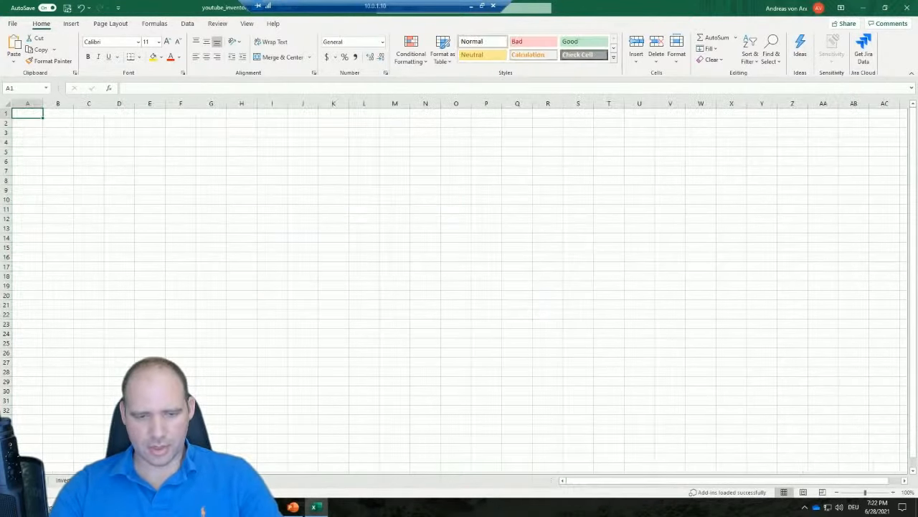
double_click(147, 480)
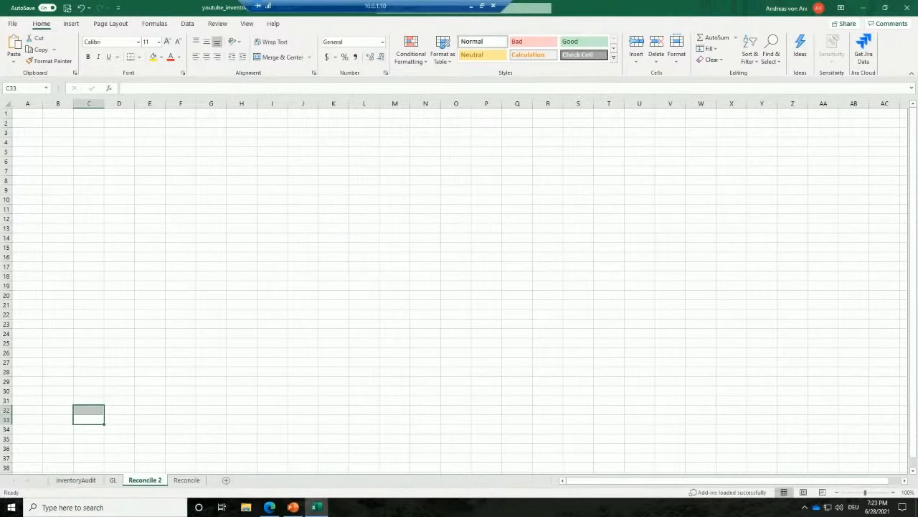
left_click(119, 295)
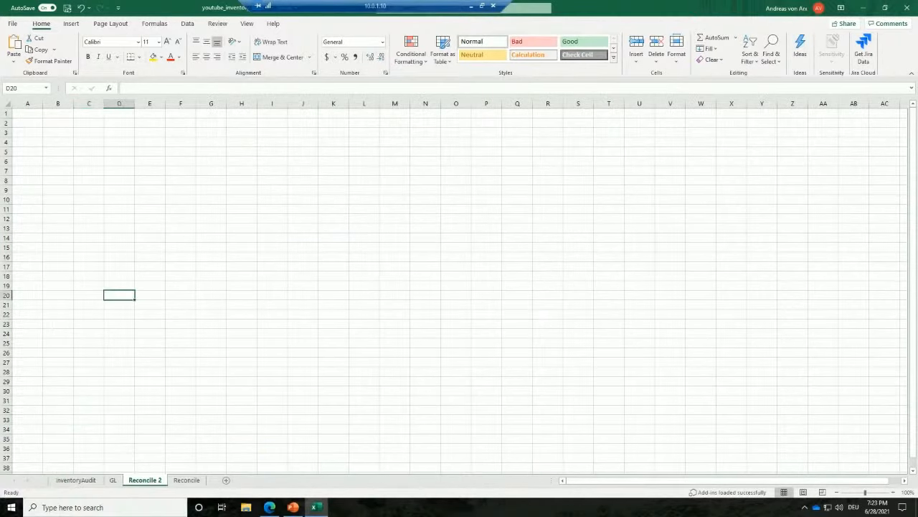
Copy the Document column, D1:D32, from the InventoryAudit sheet.
left_click(77, 481)
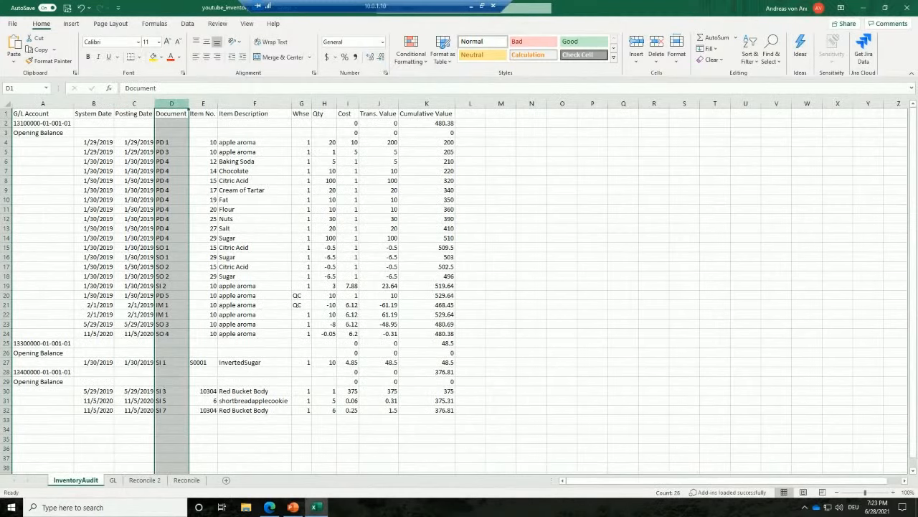
left_click(171, 113)
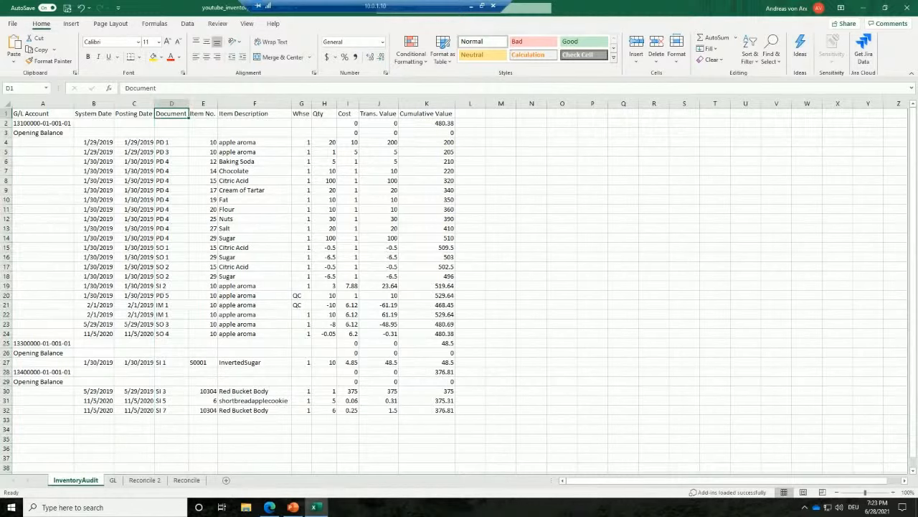
key("ctrl+shift+Down")
key("ctrl+shift+Down")
key("ctrl+shift+Down")
key("ctrl+shift+Down")
key("ctrl+shift+Down")
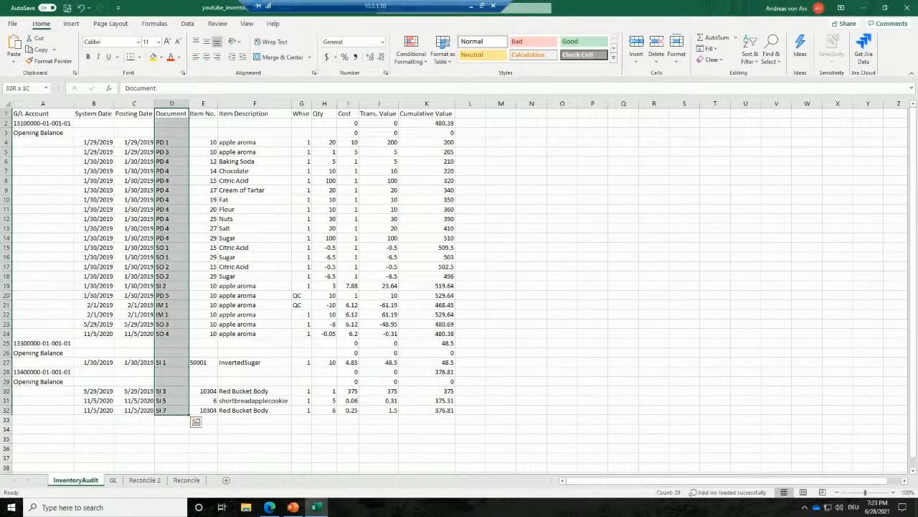
key("ctrl+shift+Up")
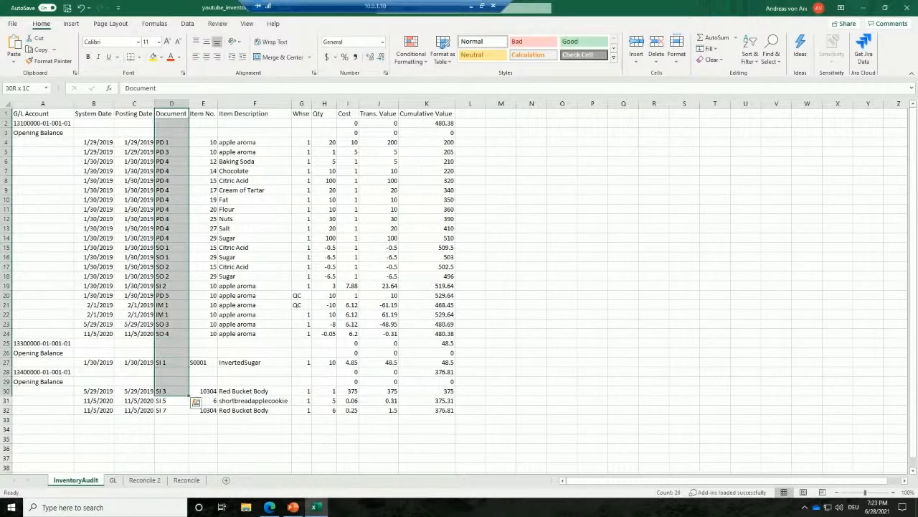
key("ctrl+shift+Down")
key("ctrl+shift+Down")
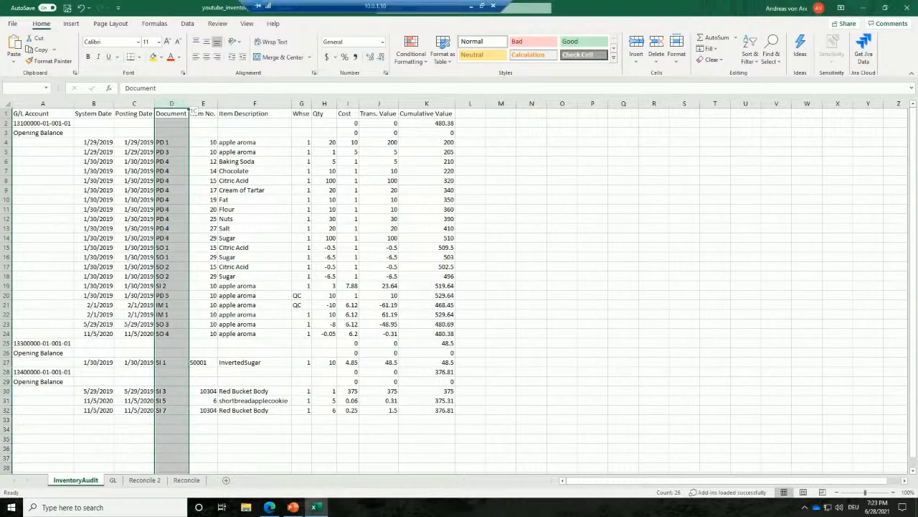
key("ctrl+shift+Up")
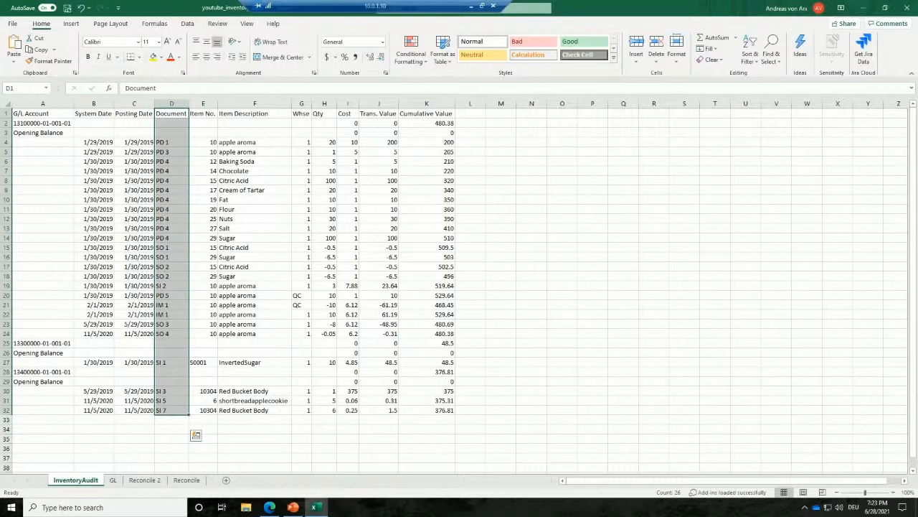
key("ctrl+c")
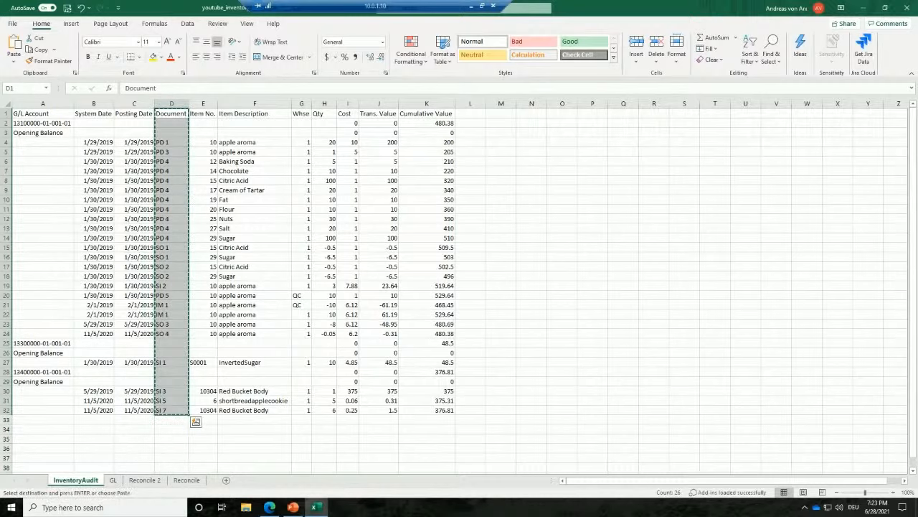
Paste the copied document numbers into the Reconcile 2 sheet starting at cell A1.
left_click(145, 482)
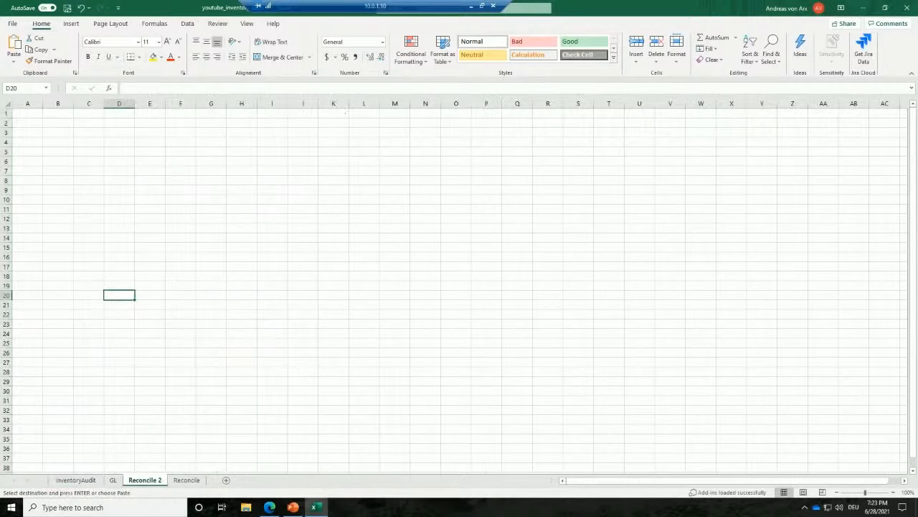
key("ctrl+Home")
key("ctrl+v")
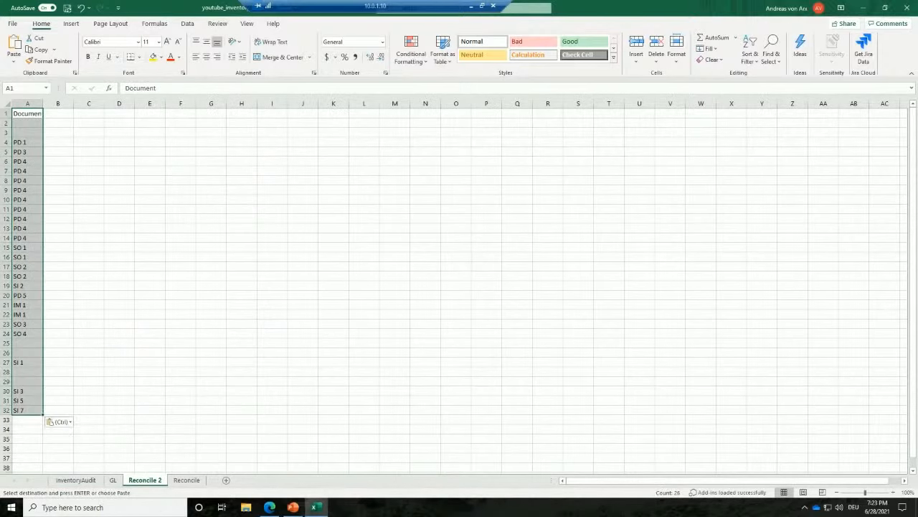
Copy the Doc. No. column, D1:D22, from the GL sheet and paste it into Reconcile 2 at A33, below the existing list.
left_click(114, 480)
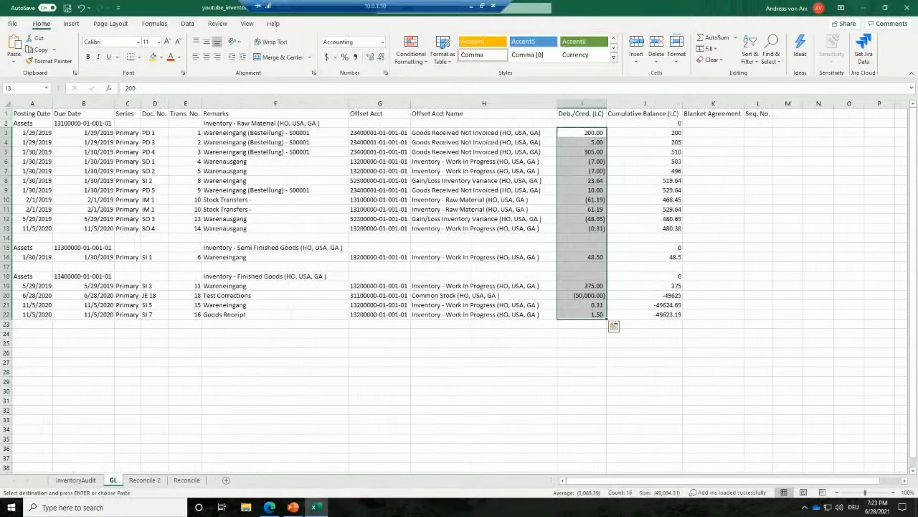
key("F2")
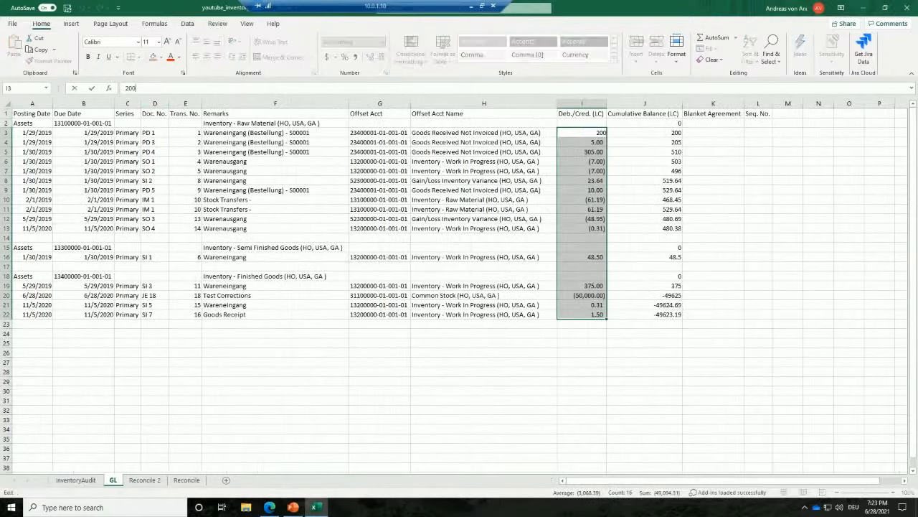
left_click(155, 113)
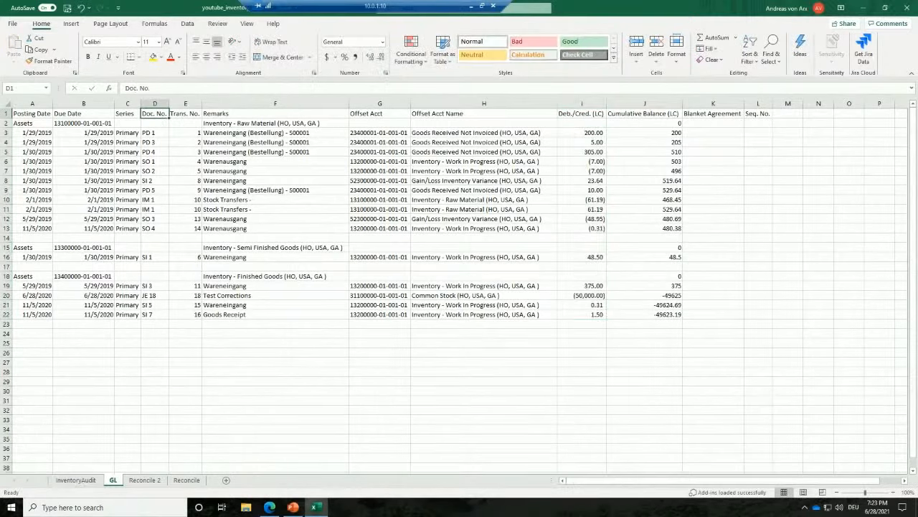
left_click_drag(155, 114, 155, 314)
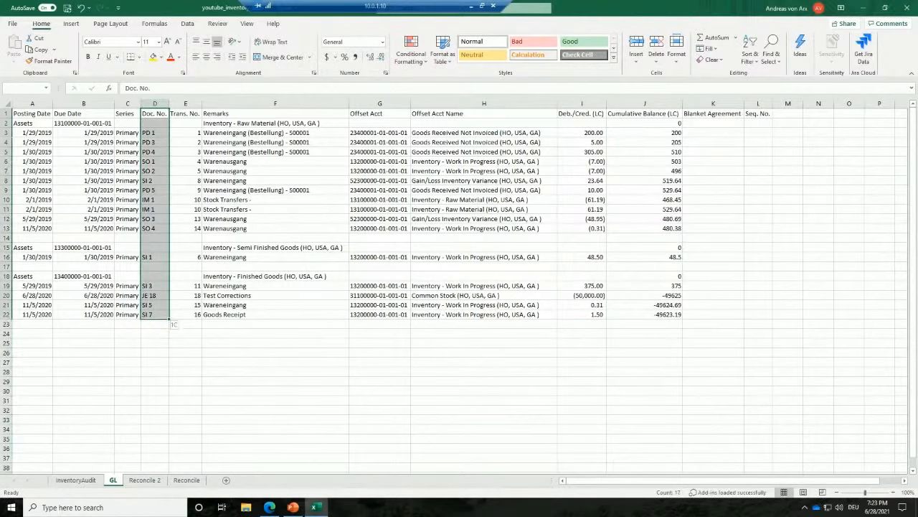
key("ctrl+c")
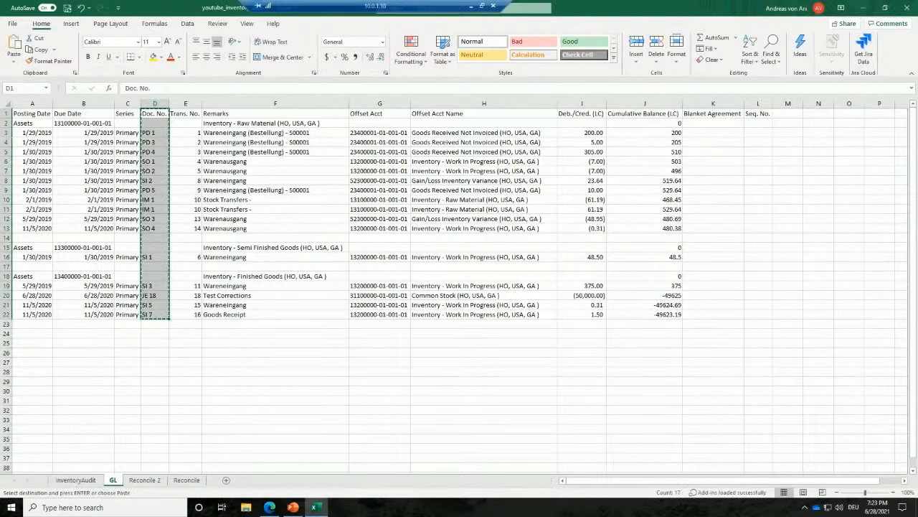
left_click(144, 479)
left_click(27, 420)
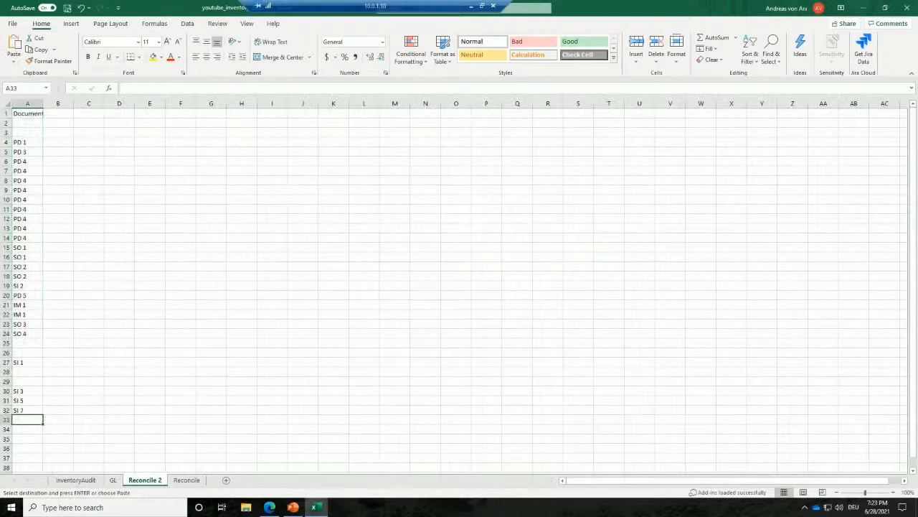
key("ctrl+v")
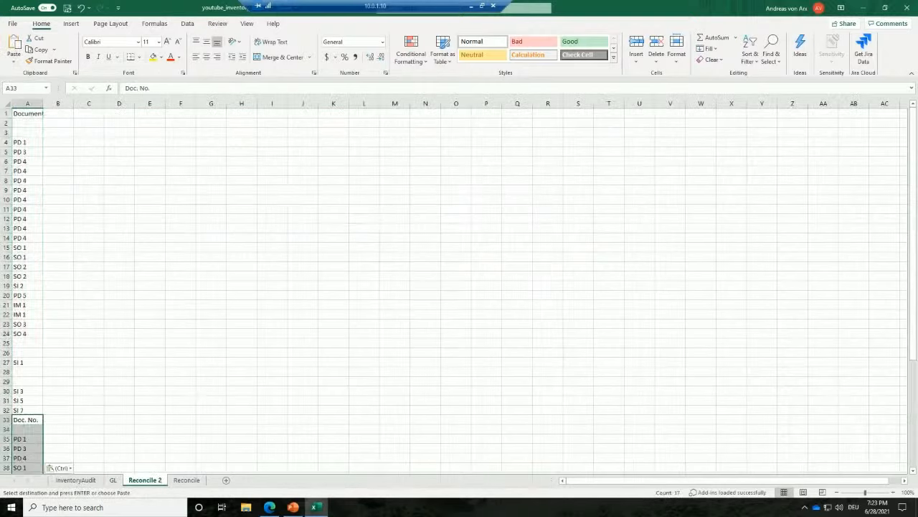
Remove the duplicate values from the whole of column A in Reconcile 2, without treating the data as having headers.
key("ctrl+space")
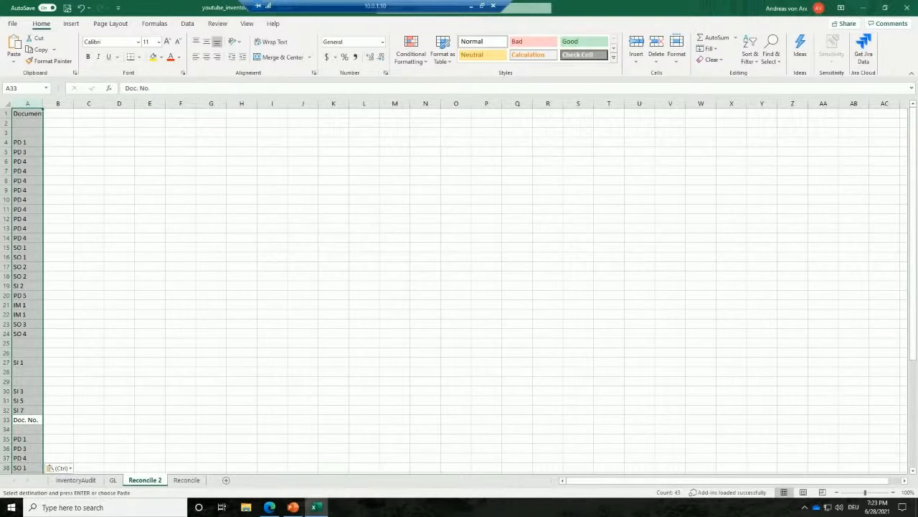
left_click(27, 171)
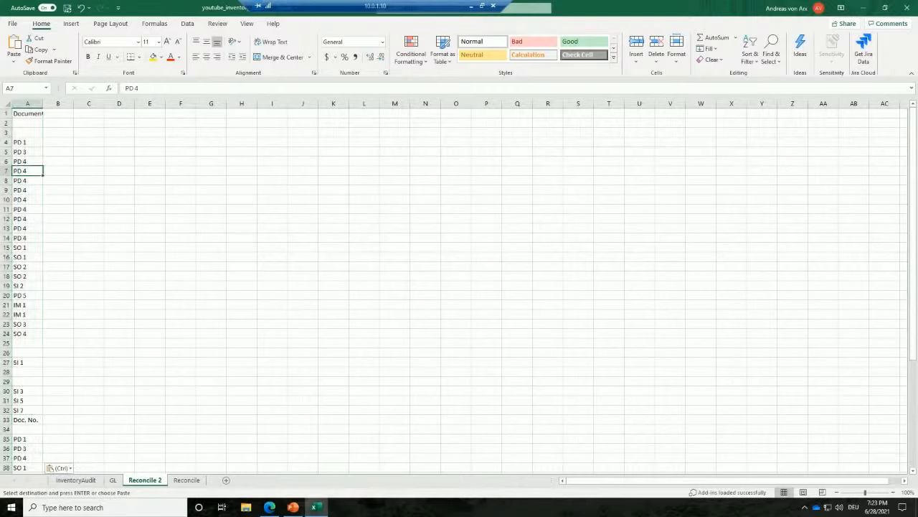
key("ctrl+space")
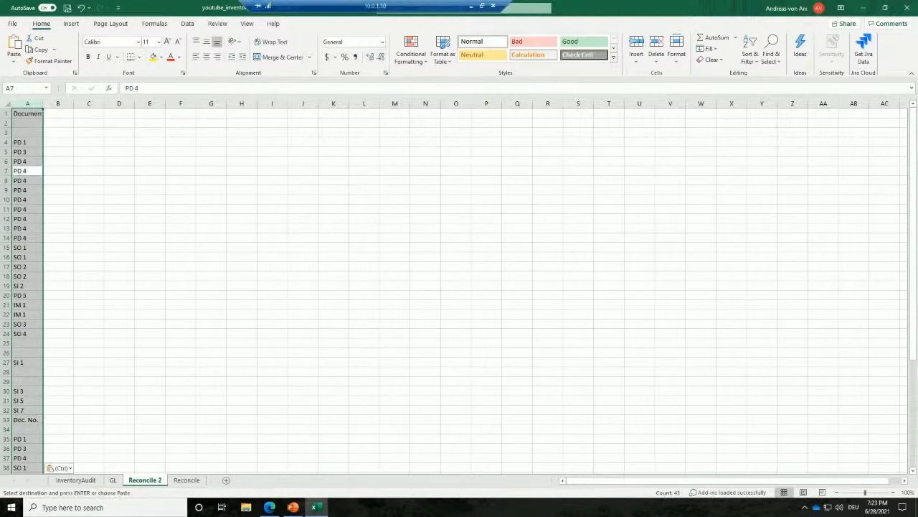
key("ctrl")
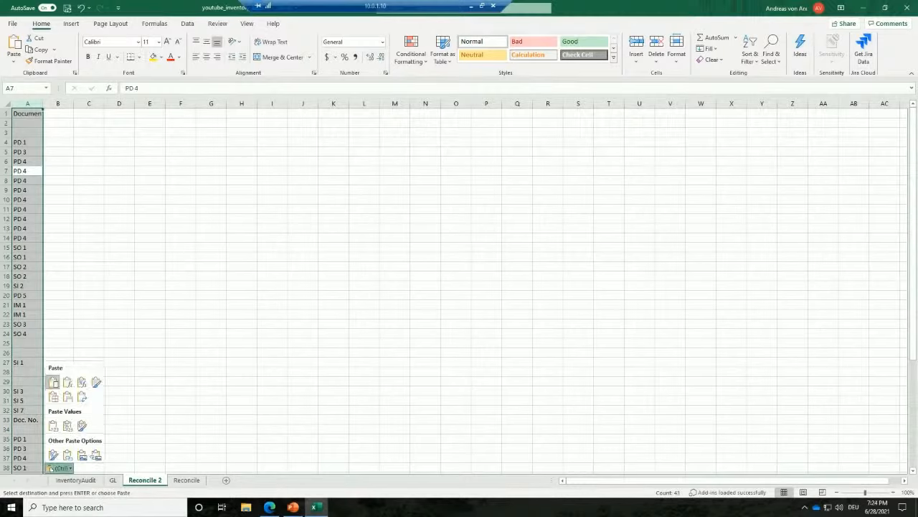
left_click(6, 161)
left_click(6, 162)
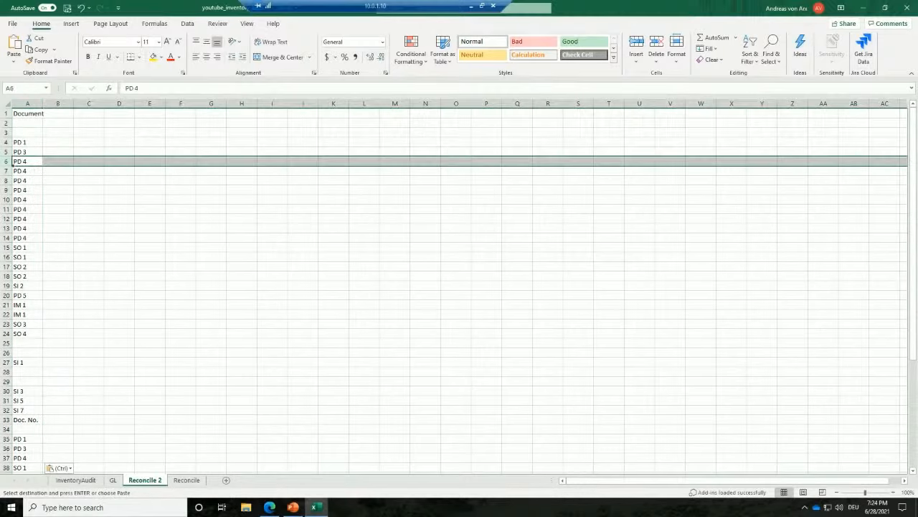
left_click(27, 151)
key("ctrl+space")
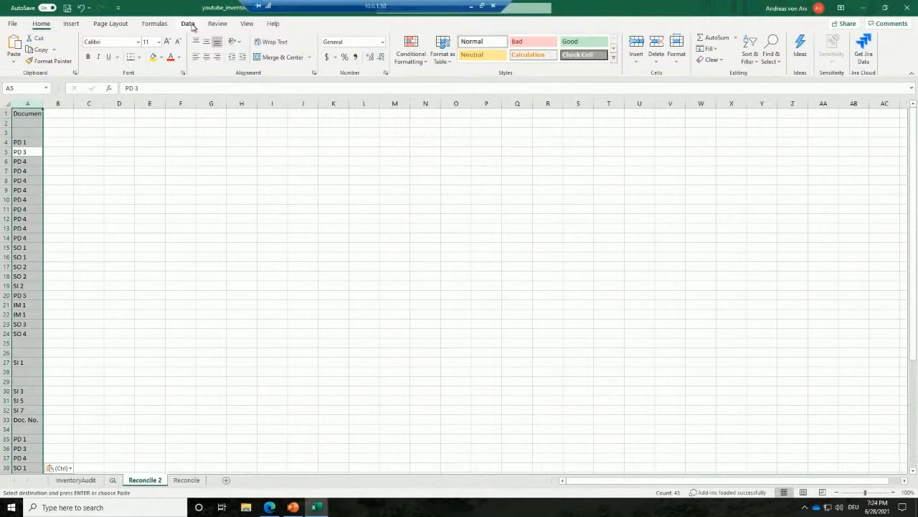
left_click(187, 23)
left_click(529, 51)
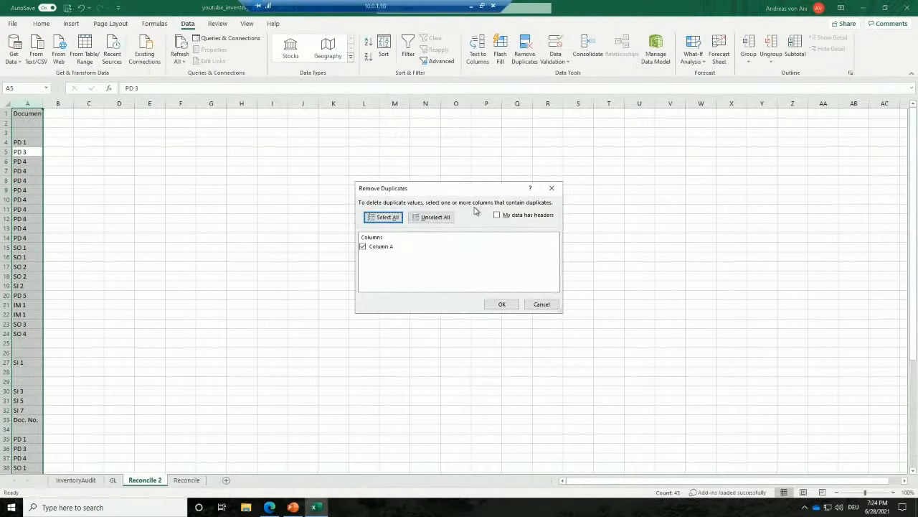
left_click(503, 307)
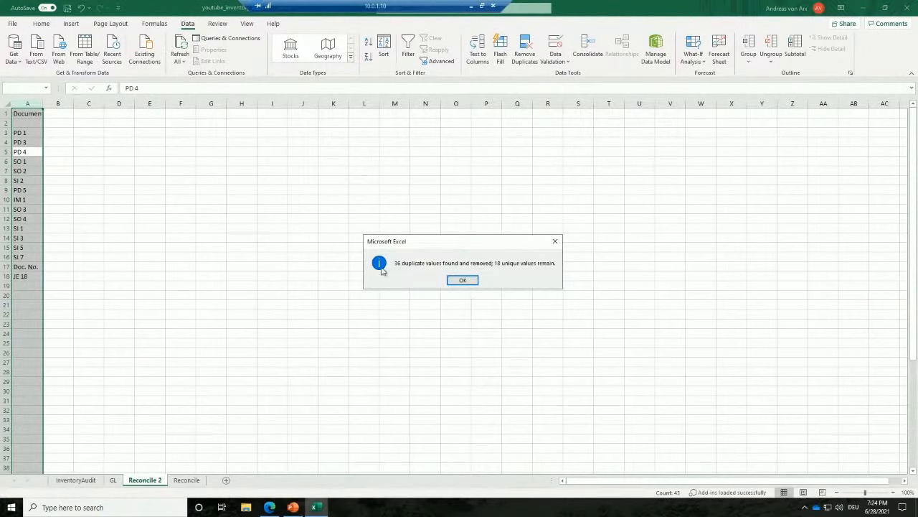
left_click(462, 280)
left_click(89, 162)
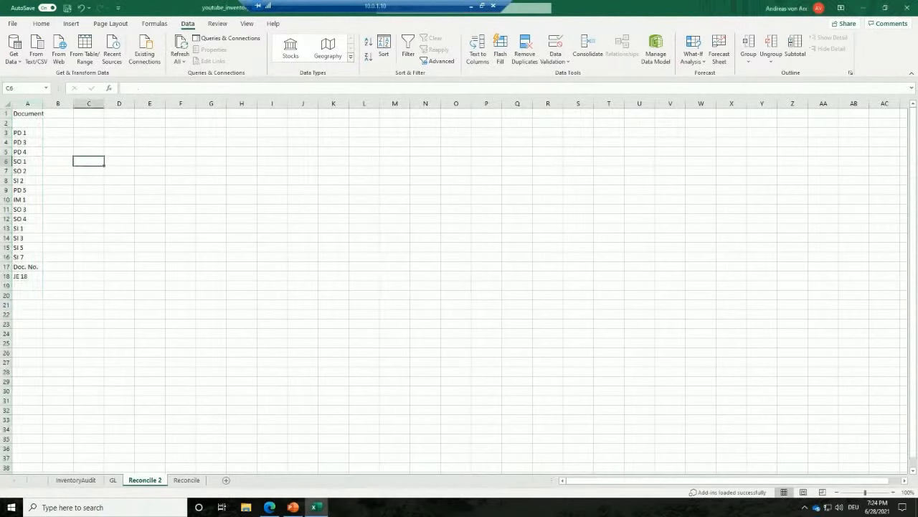
Delete row 17, which holds the leftover Doc. No. header.
left_click(58, 266)
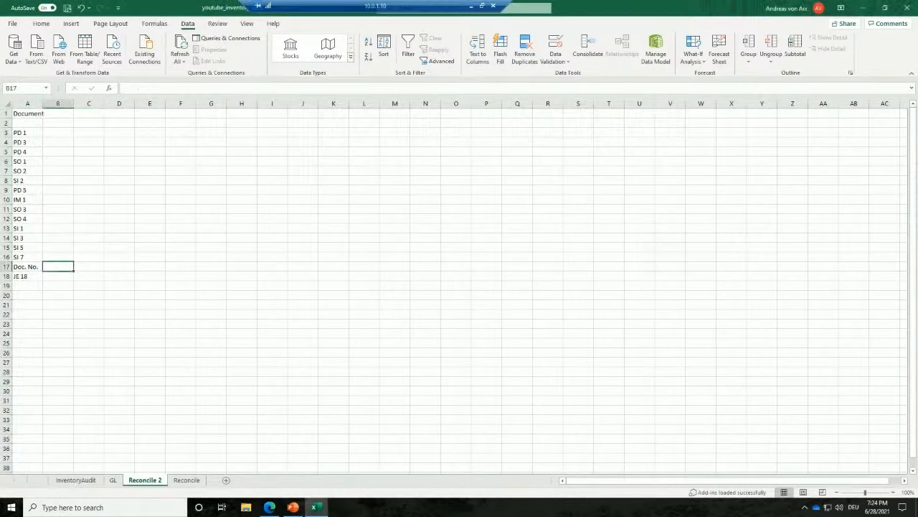
key("shift+space")
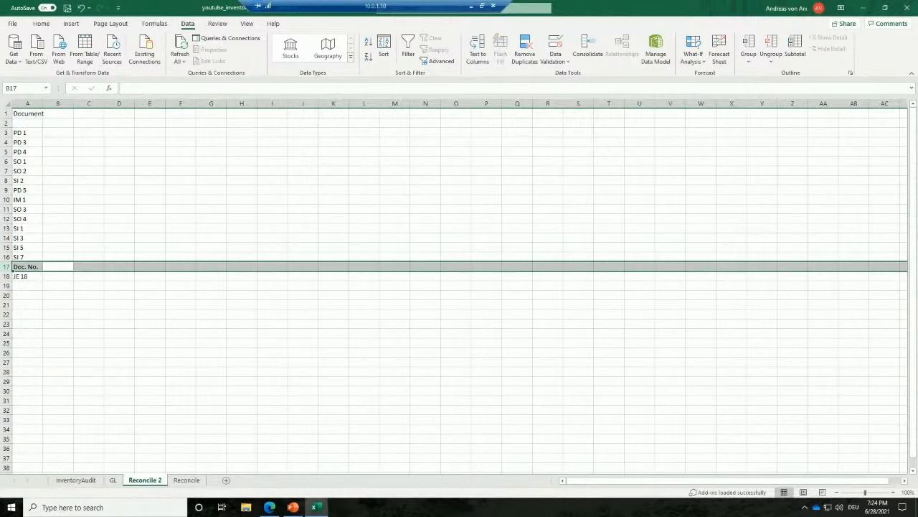
key("ctrl+minus")
Delete the blank row 2 beneath the Document header in Reconcile 2.
key("Up")
key("Left")
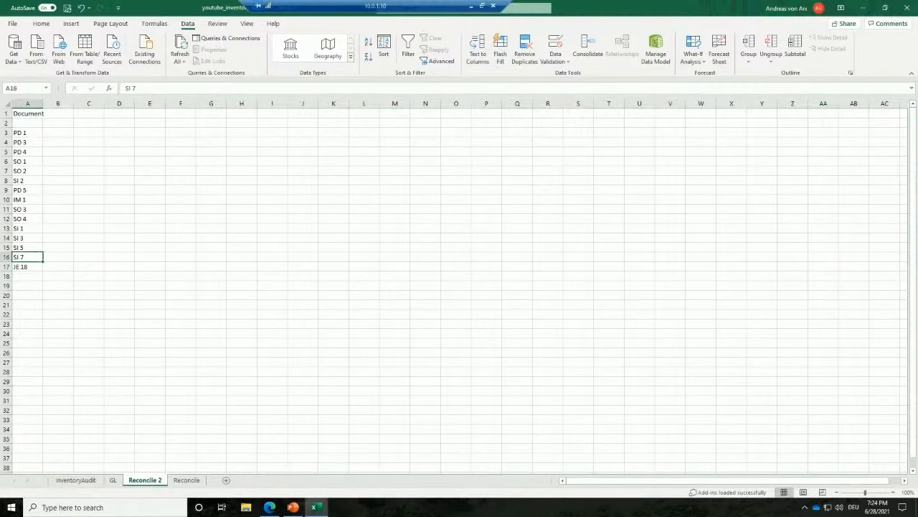
key("ctrl+Up")
key("Up")
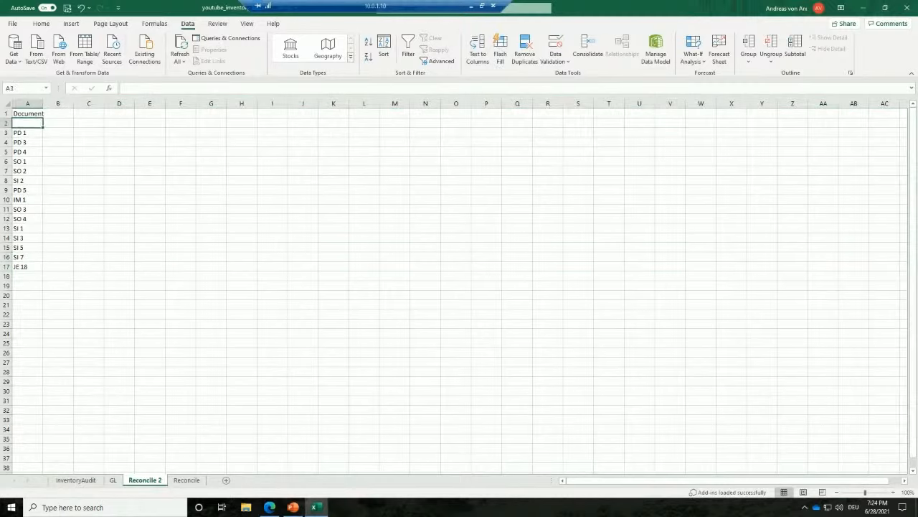
key("shift+space")
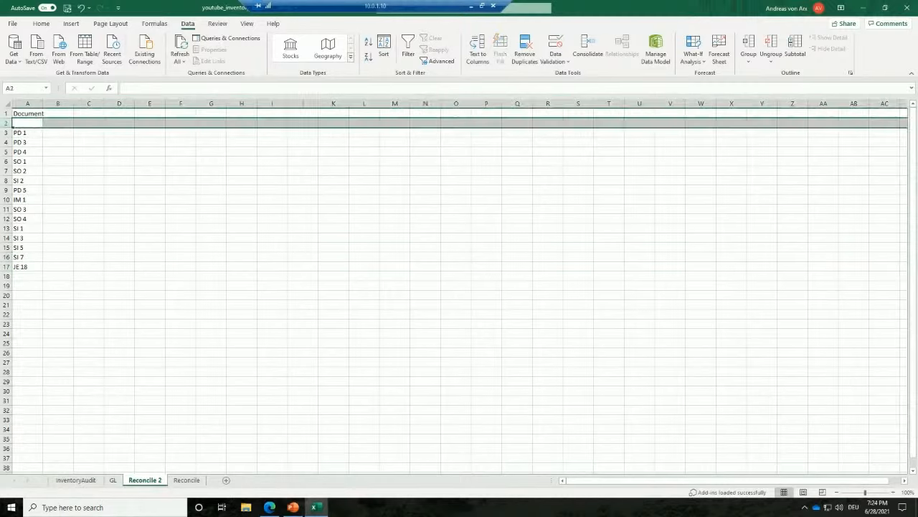
key("Up")
key("Down")
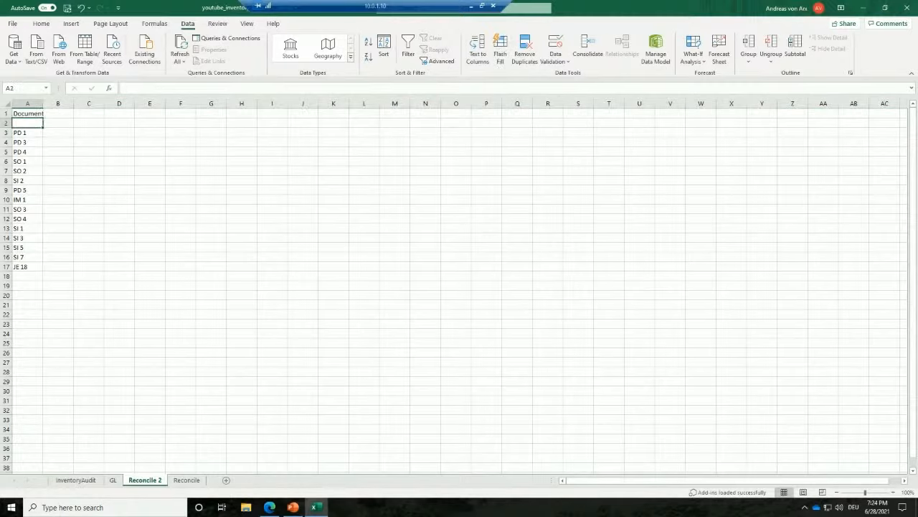
key("shift+space")
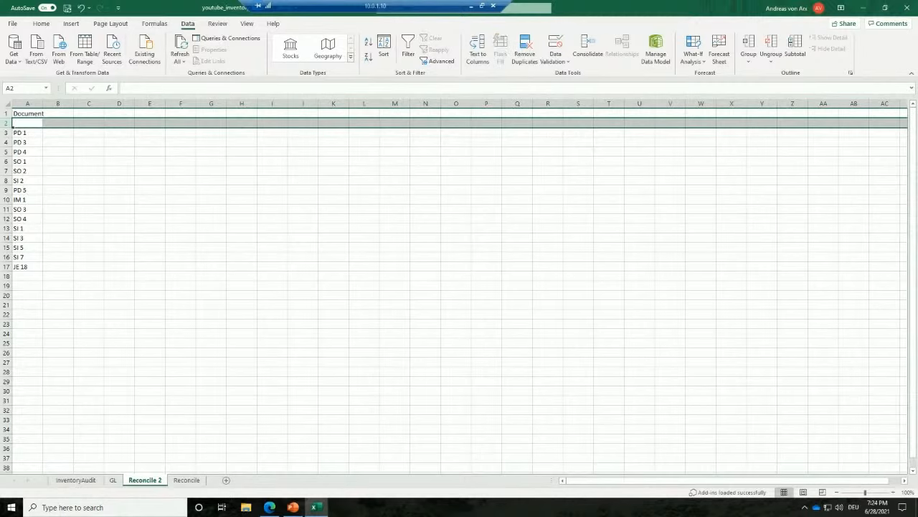
key("ctrl+minus")
key("Down")
key("Down")
key("Down")
key("Down")
key("Down")
key("Down")
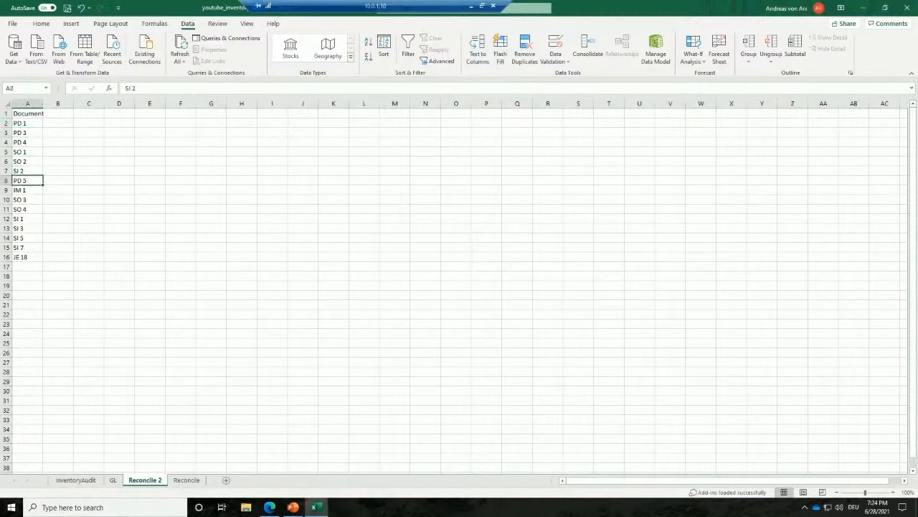
key("Down")
key("Down")
key("Down")
key("Down")
key("ctrl+plus")
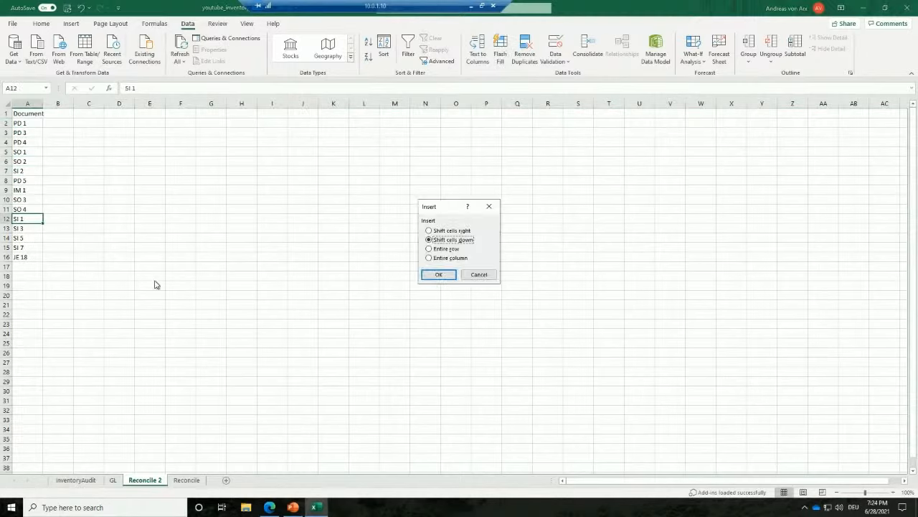
key("Escape")
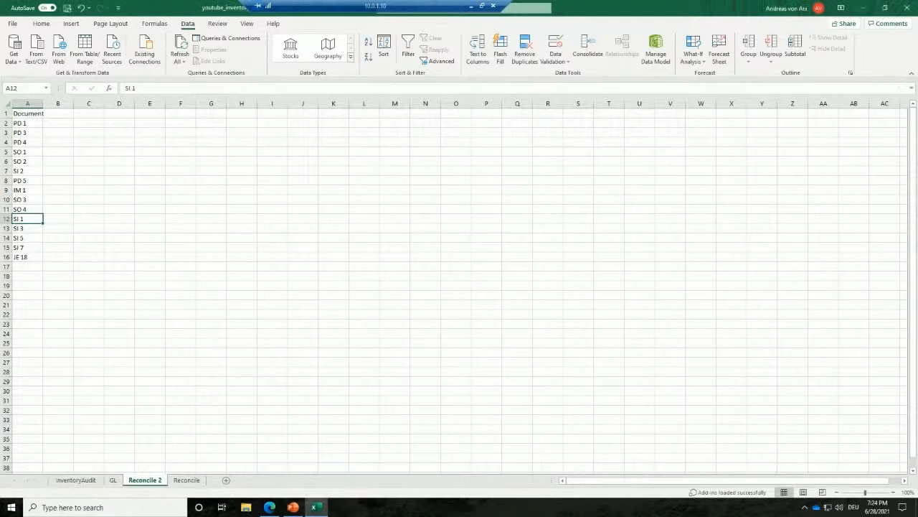
Add the column headers GL, IA and Delta in cells B1, C1 and D1 of Reconcile 2.
left_click(58, 124)
key("Up")
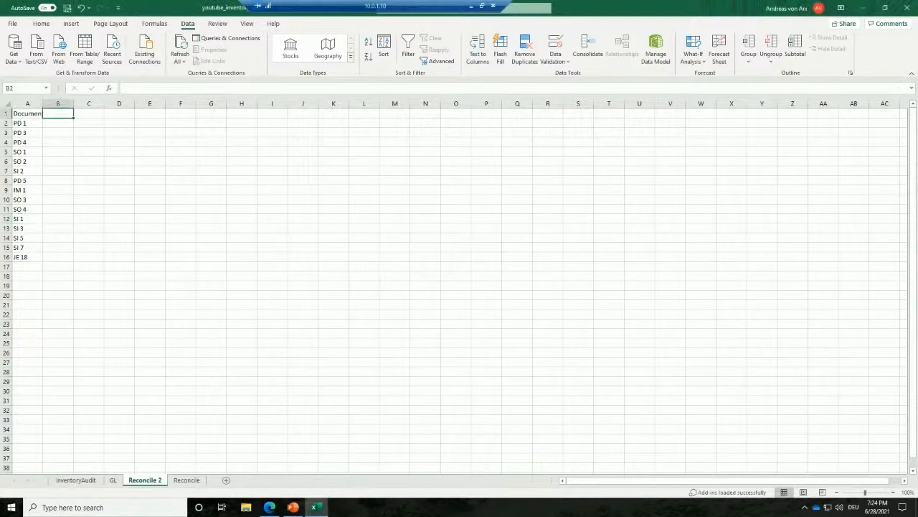
type("GL")
key("Tab")
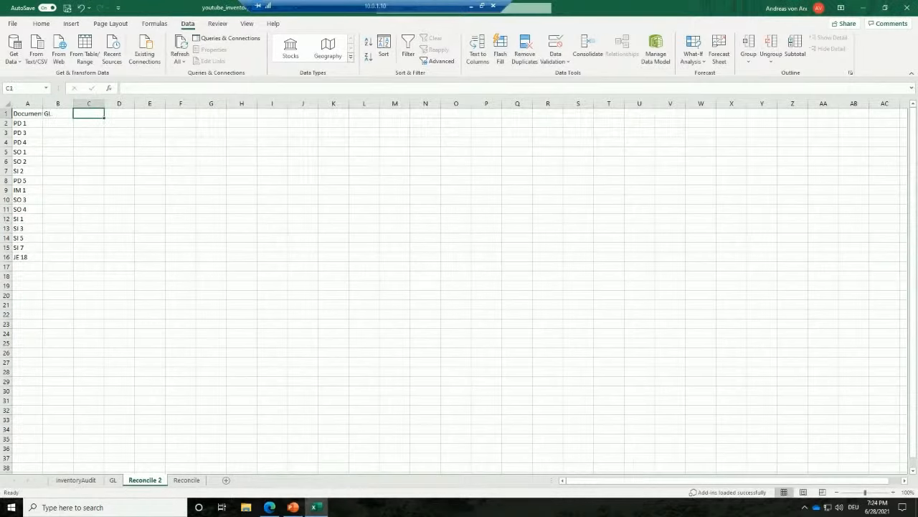
type("IA")
key("Tab")
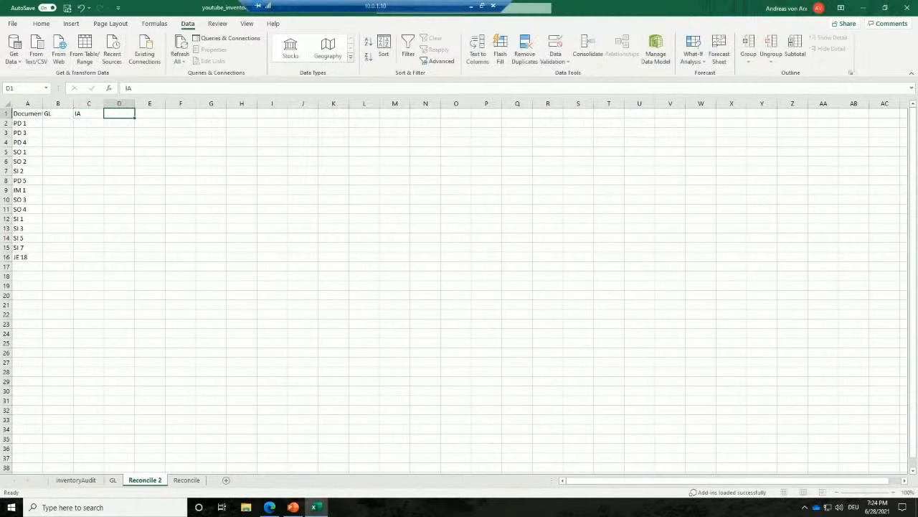
type("Delta")
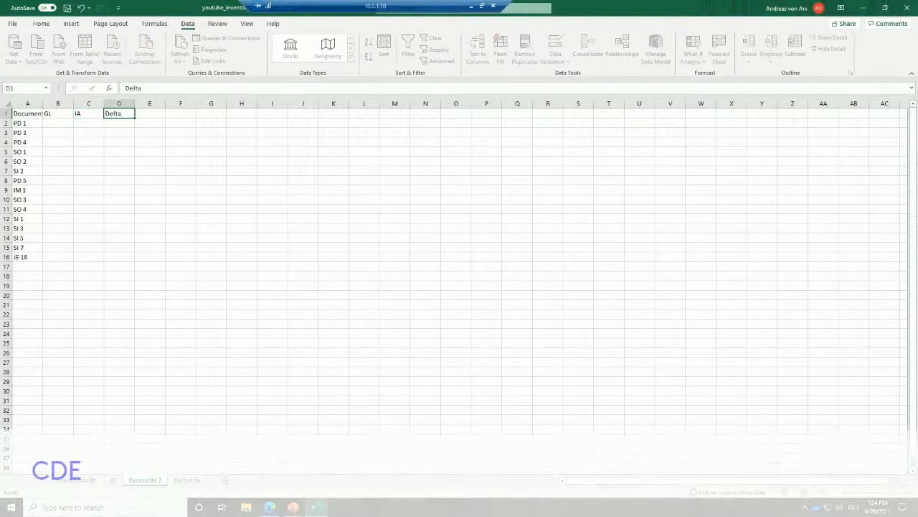
key("Return")
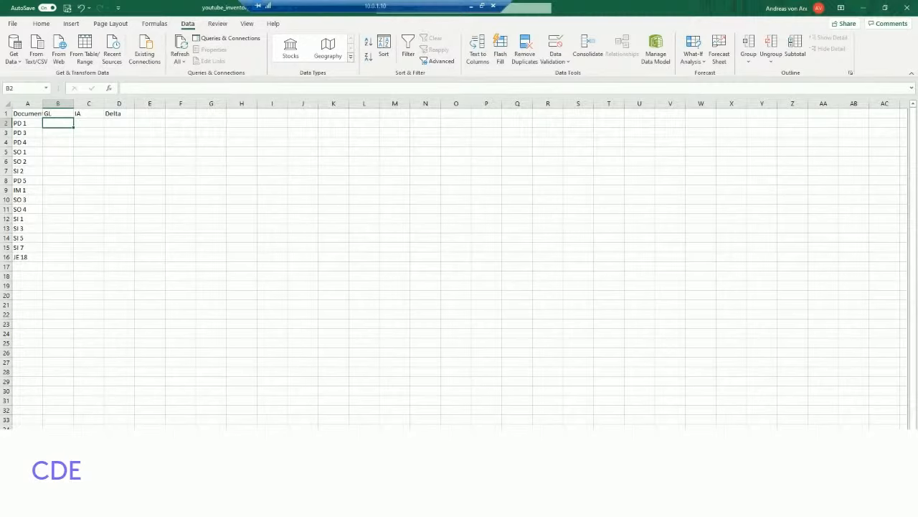
Enter =+SUMIF(GL!D:D,A2,GL!I:I) in B2 to total the GL amounts per document, and fill it down to B16.
left_click_drag(27, 122, 29, 257)
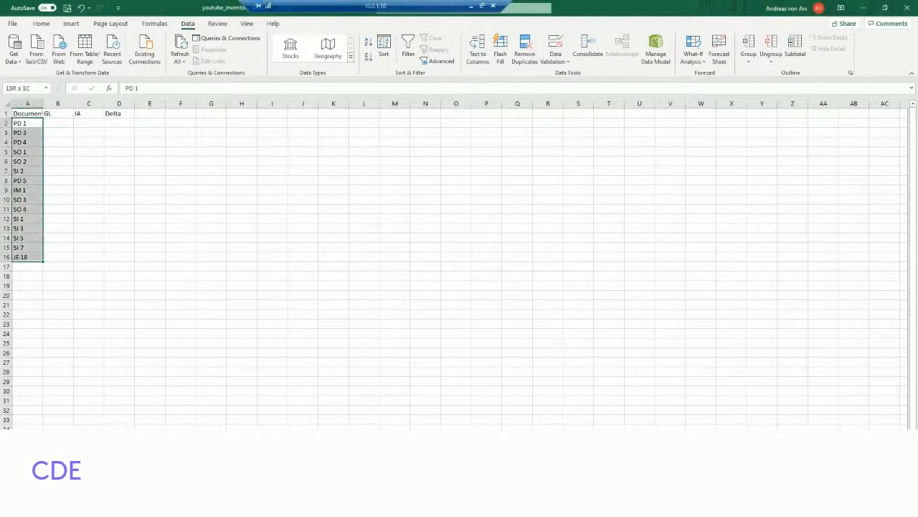
left_click(58, 123)
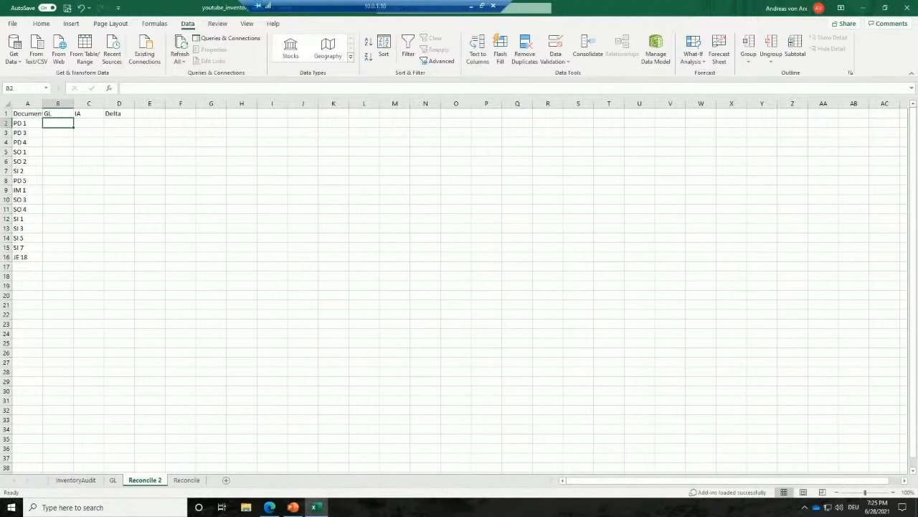
type("=")
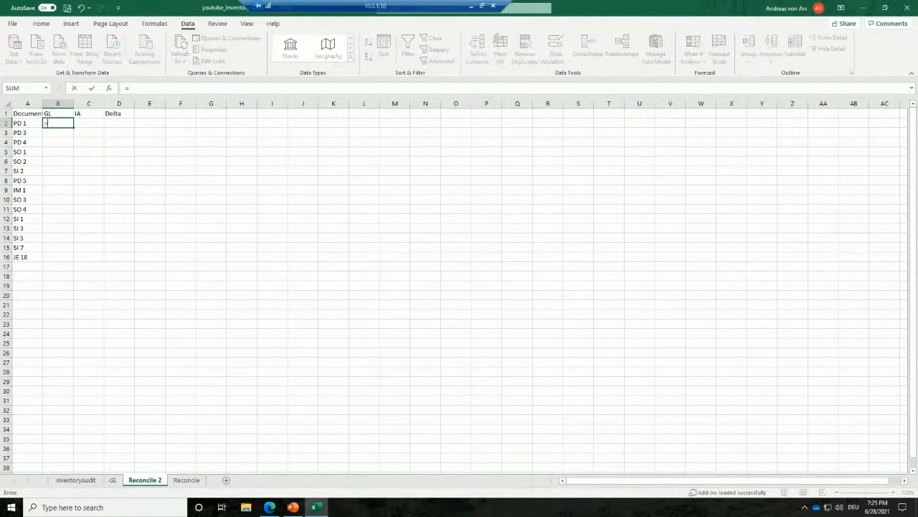
type("sumif(")
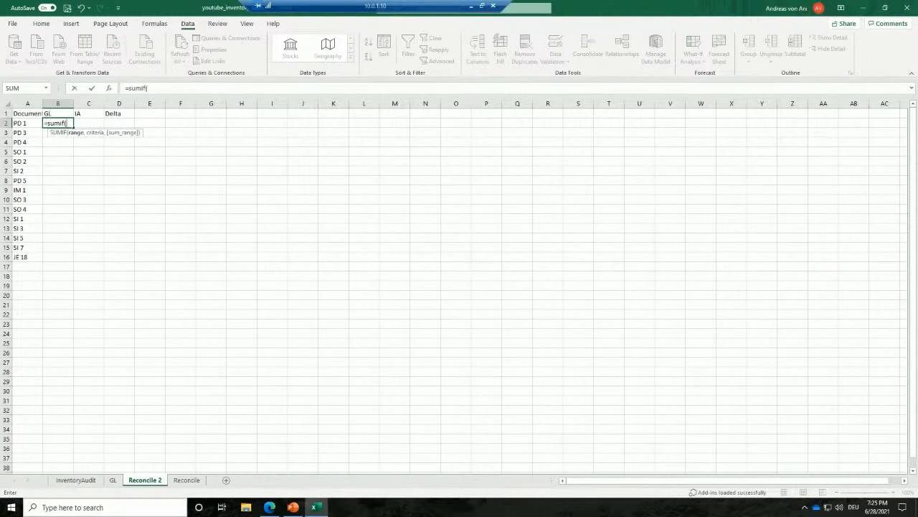
left_click(113, 479)
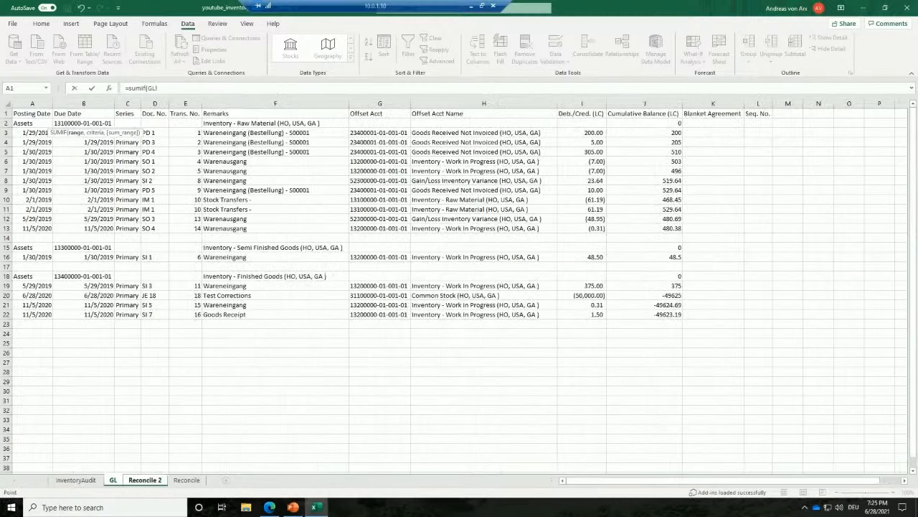
left_click(155, 104)
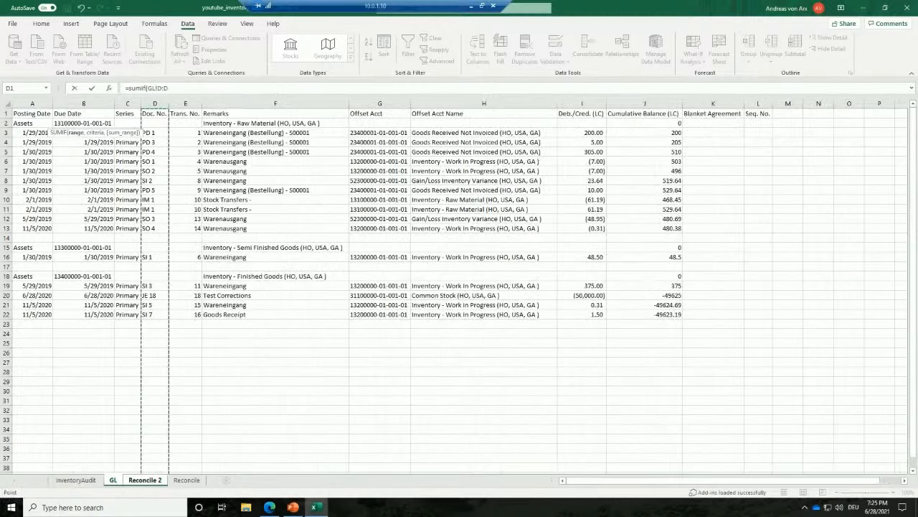
type(";A2")
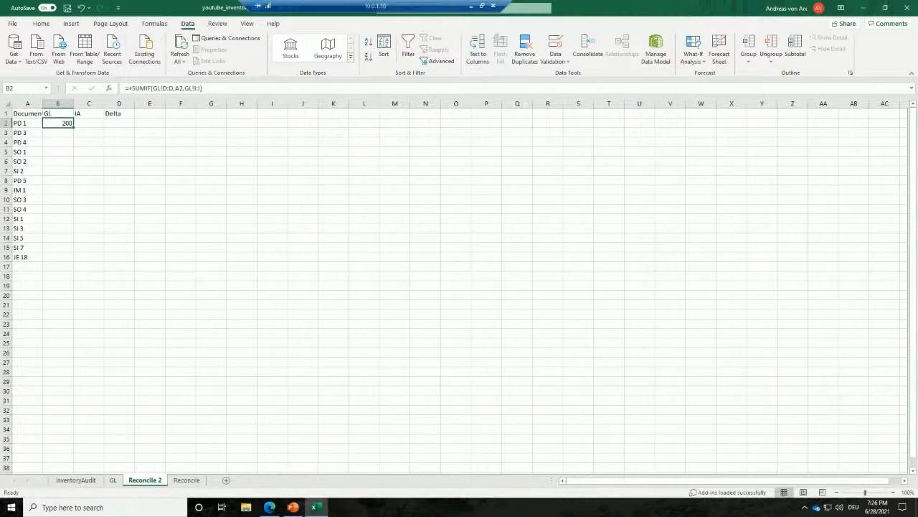
double_click(73, 127)
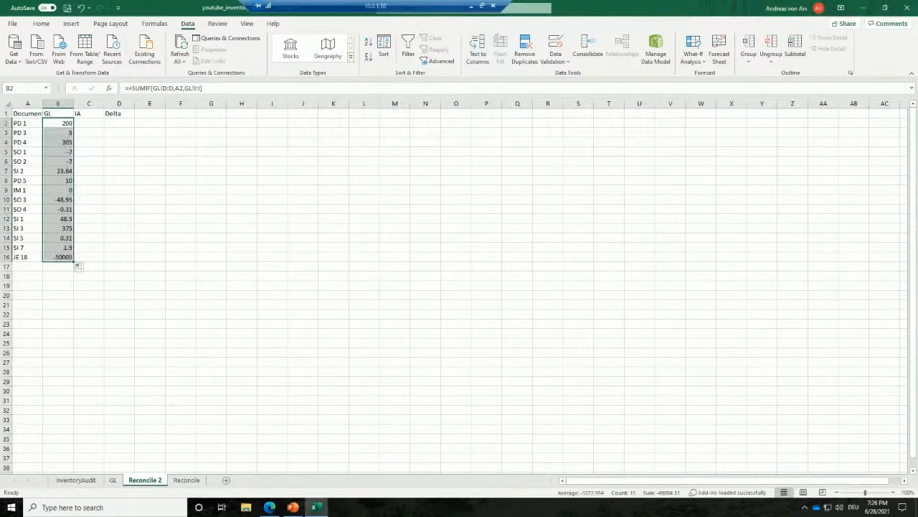
Enter =SUMIF(InventoryAudit!D:D,A2,InventoryAudit!J:J) in C2 to total the audit values per document, and fill it down to C16.
left_click(89, 124)
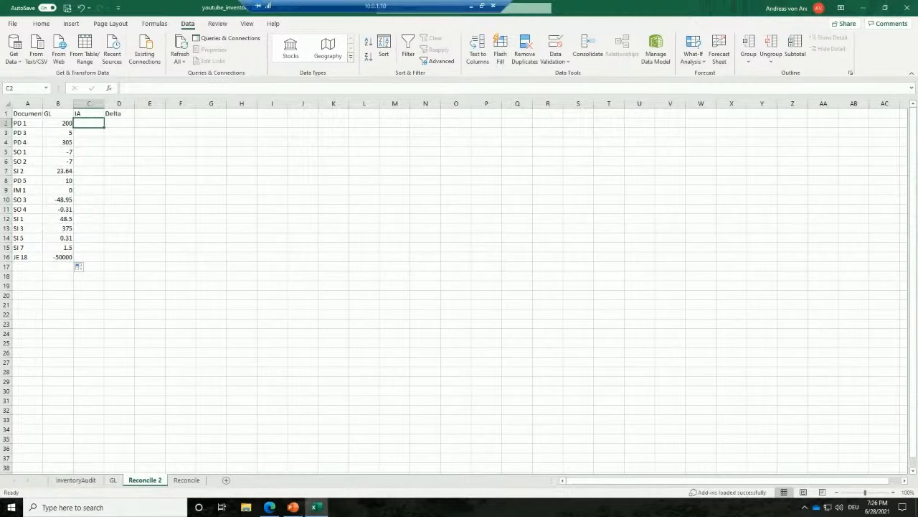
type("=")
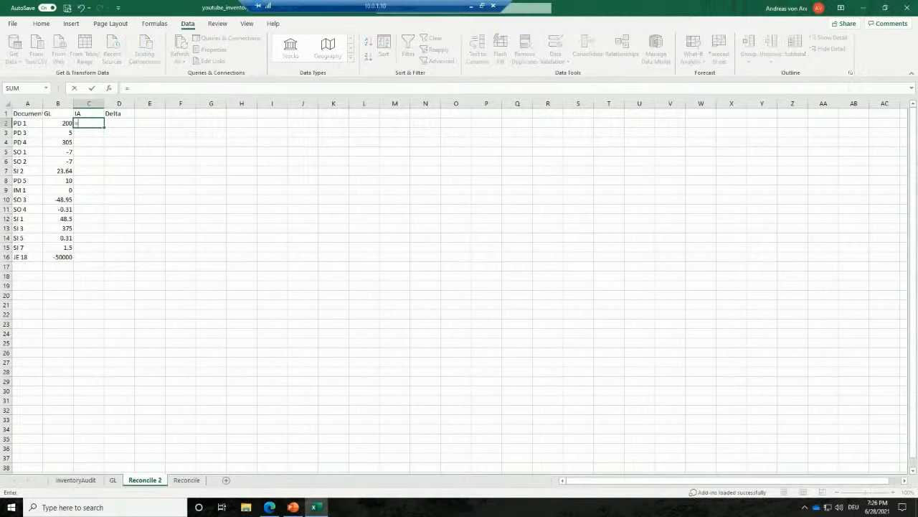
type("sumif(")
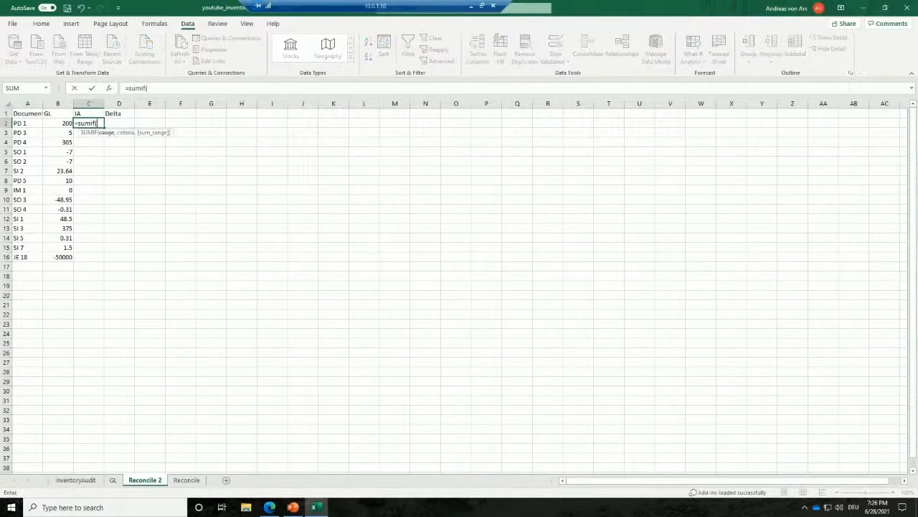
left_click(75, 480)
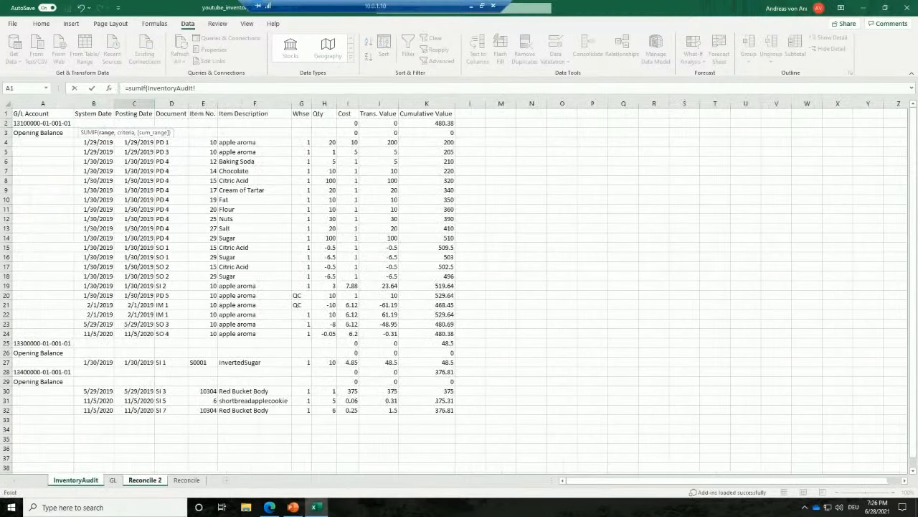
left_click(172, 104)
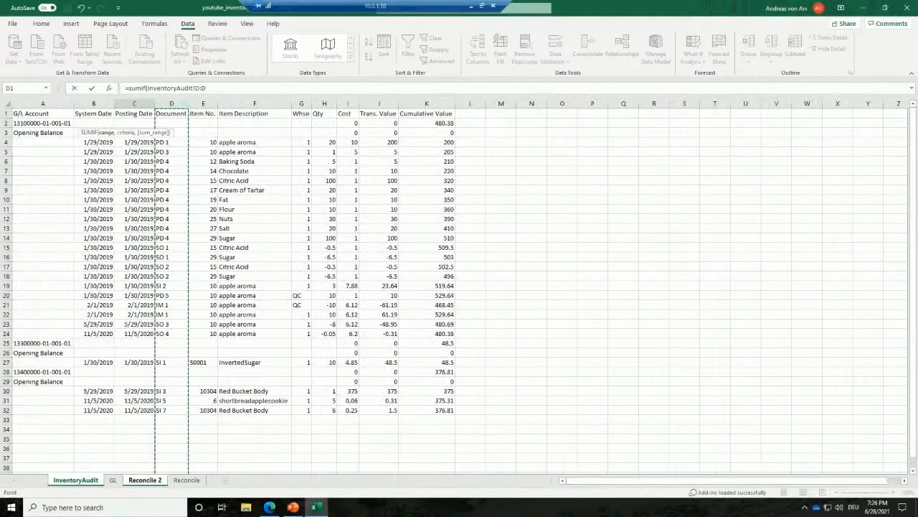
type(",")
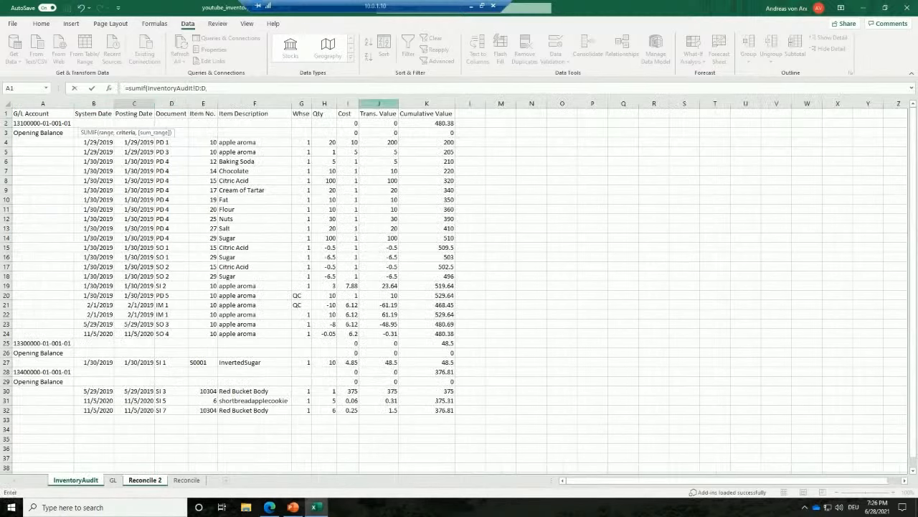
left_click(378, 104)
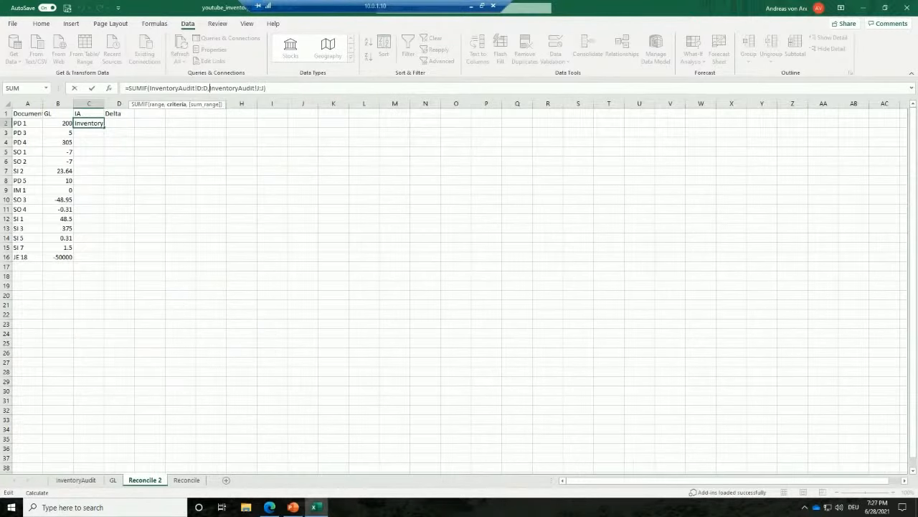
type("A2,")
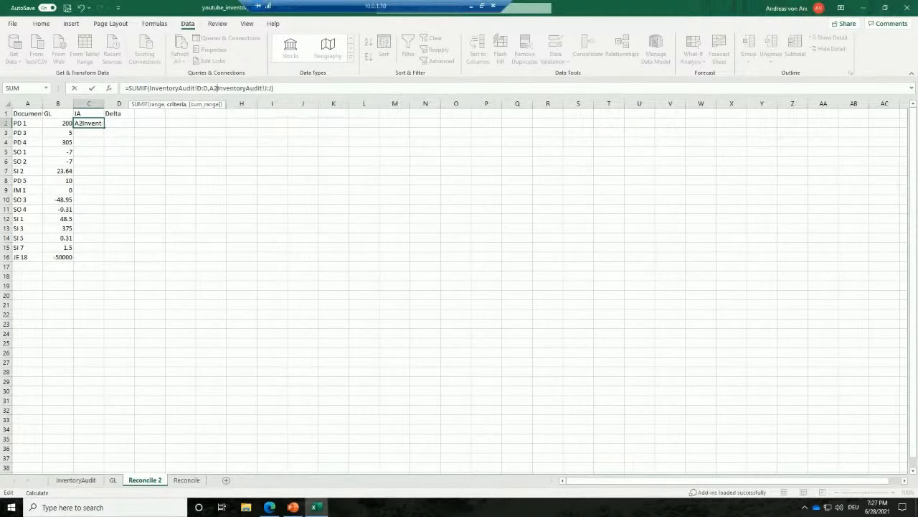
key("ctrl+Return")
double_click(104, 127)
Calculate the Delta in D2 with =+B2-C2 and fill the formula down to D16.
key("Right")
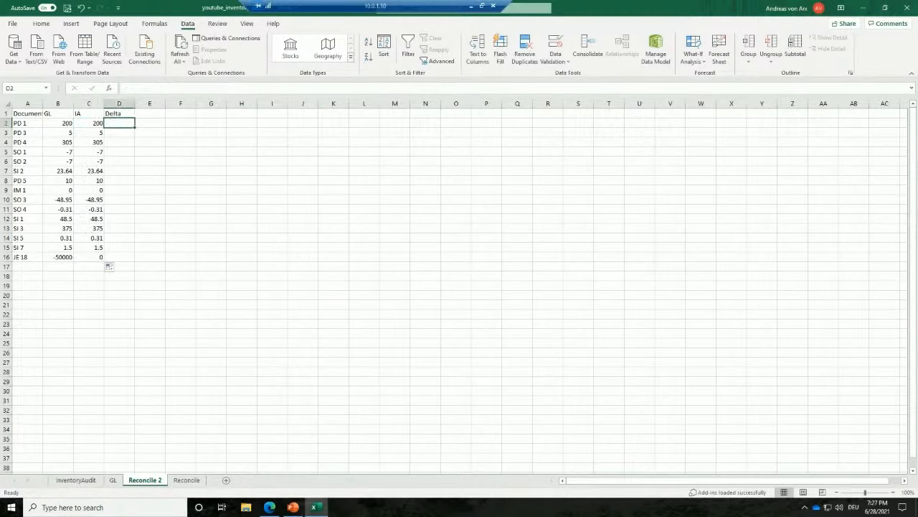
type("=")
key("Left")
key("Left")
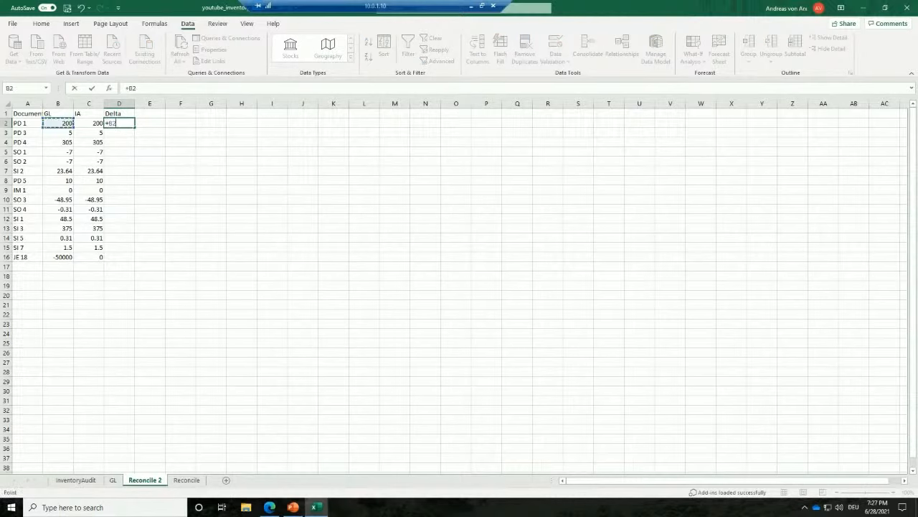
type("-")
key("Left")
key("ctrl+Return")
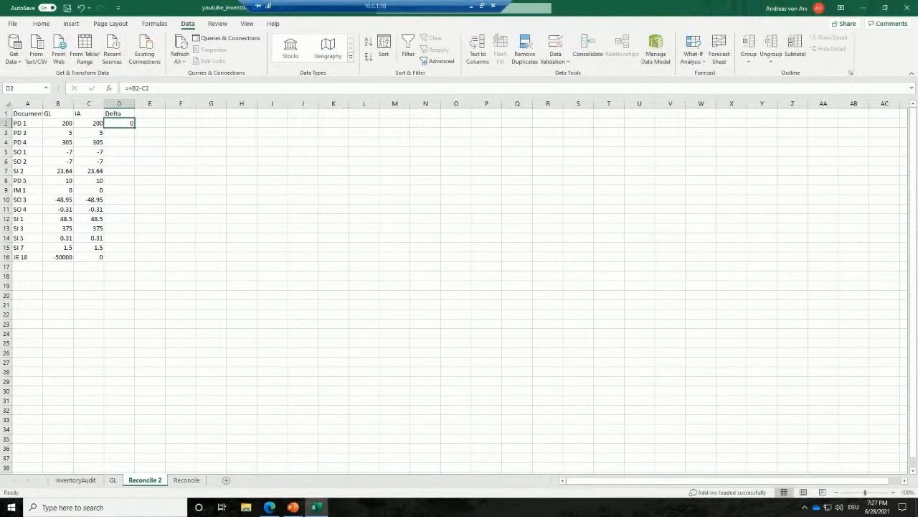
double_click(135, 127)
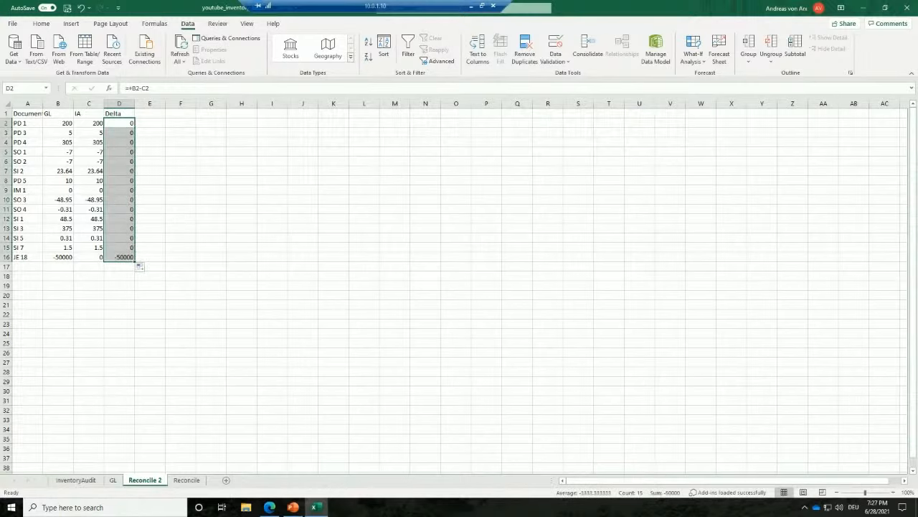
Format the JE 18 amounts in B16:D16 as numbers with thousands separators and two decimals.
key("ctrl+Down")
key("shift+Left")
key("shift+Left")
key("ctrl+shift+1")
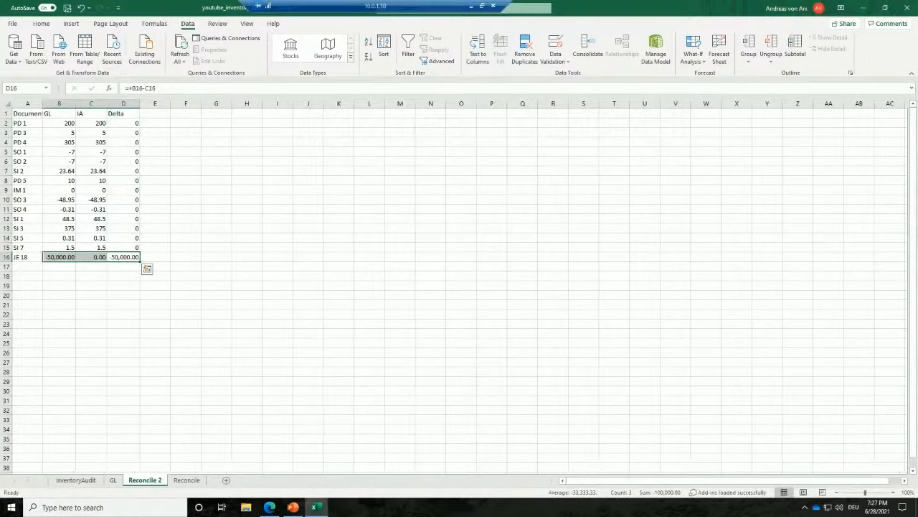
key("Up")
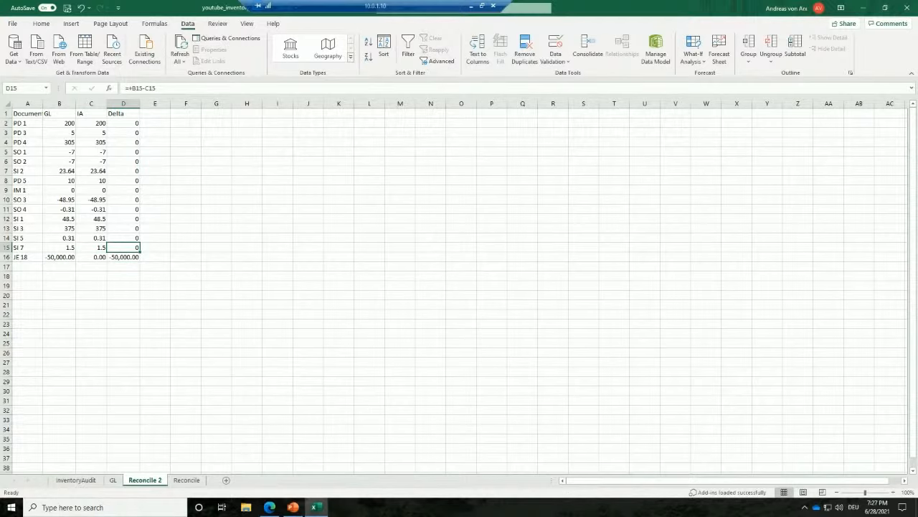
Compare the GL and IA columns on the Reconcile 2 sheet and locate the differing document JE 18.
left_click(59, 104)
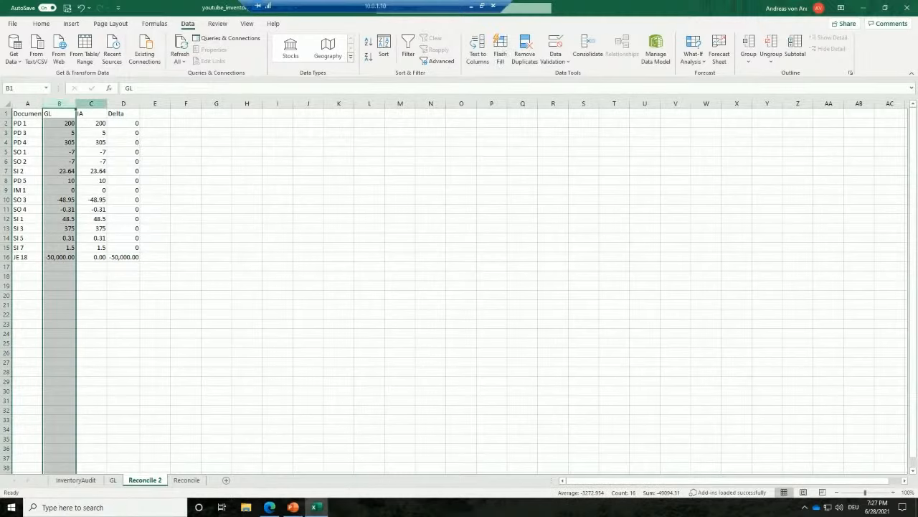
left_click(91, 104)
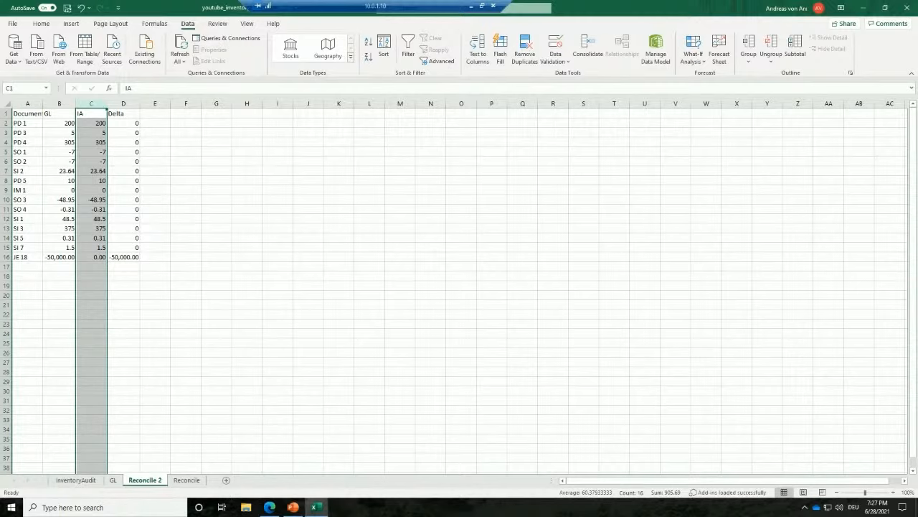
left_click(27, 257)
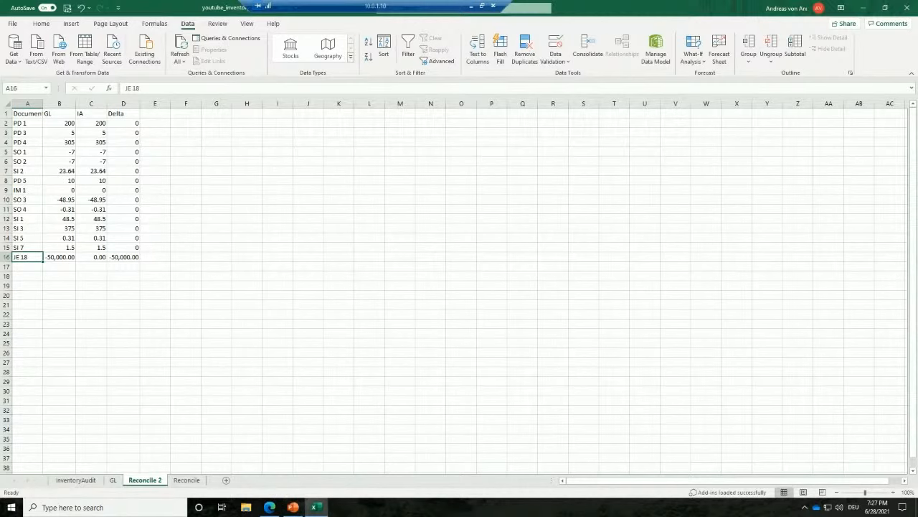
Switch to SAP Business One and inspect the JE 18 journal entry from the General Ledger report, closing it when done.
left_click(471, 7)
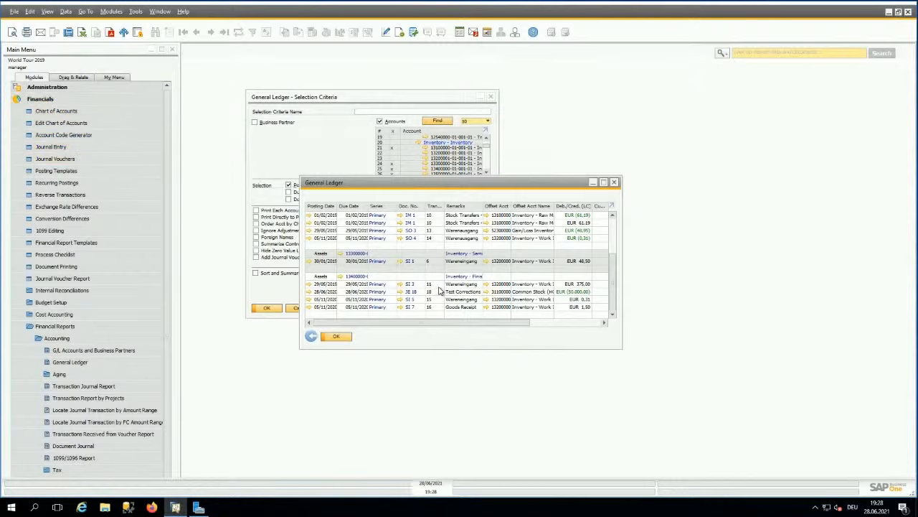
left_click(400, 292)
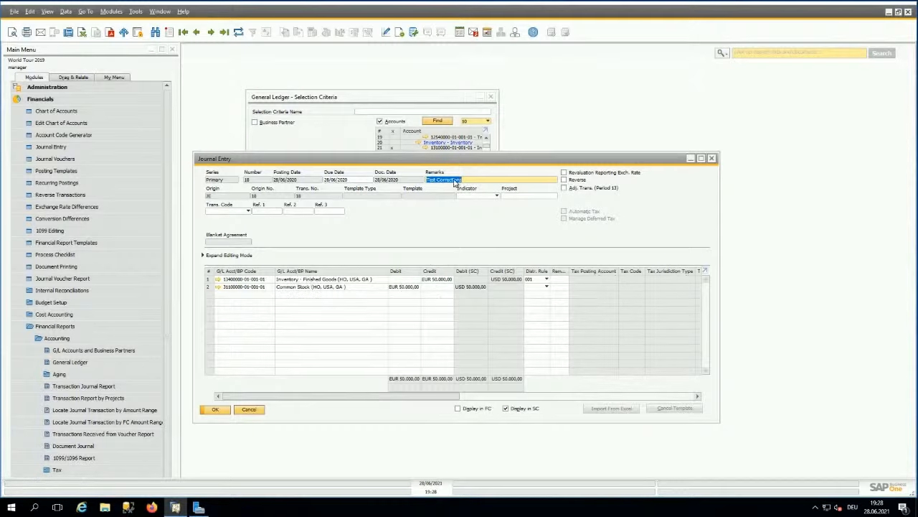
key("Escape")
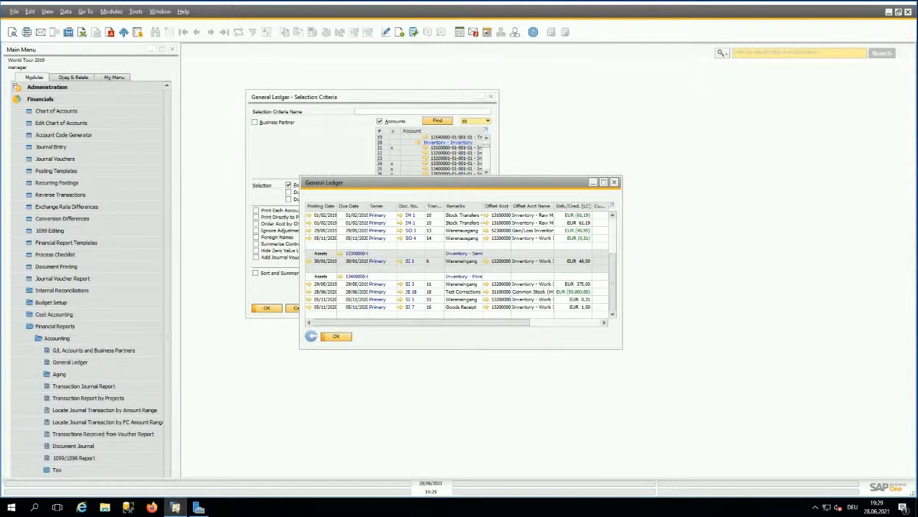
Switch back to Excel and overwrite the GL amount of SI 1 in B12 with 0 to simulate a missing posting.
key("alt+Tab")
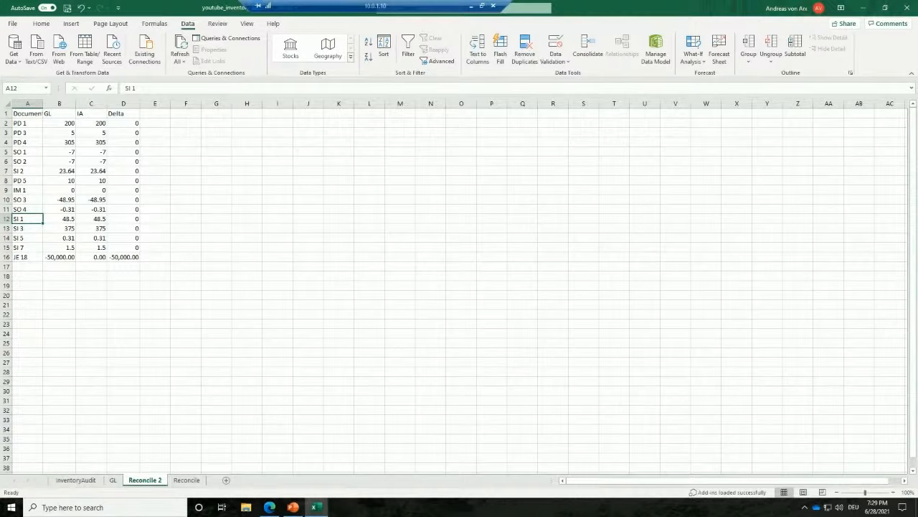
key("Right")
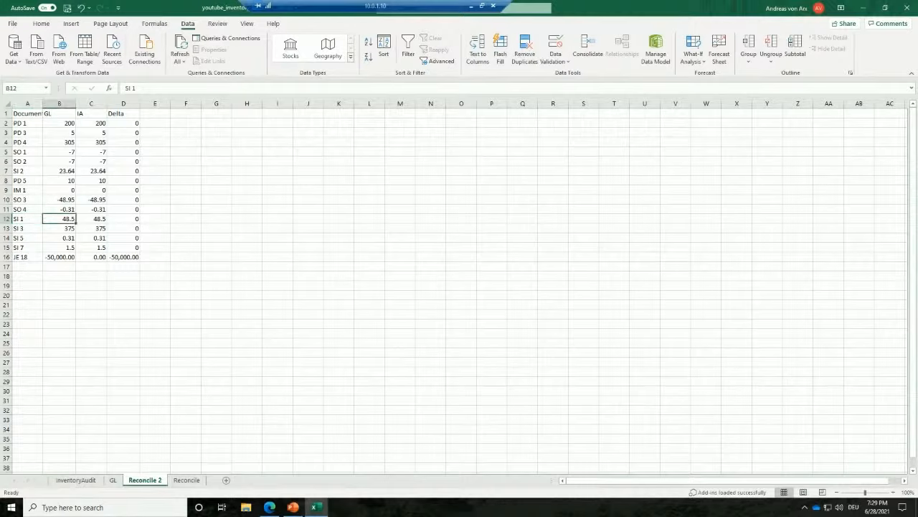
type("0")
key("Return")
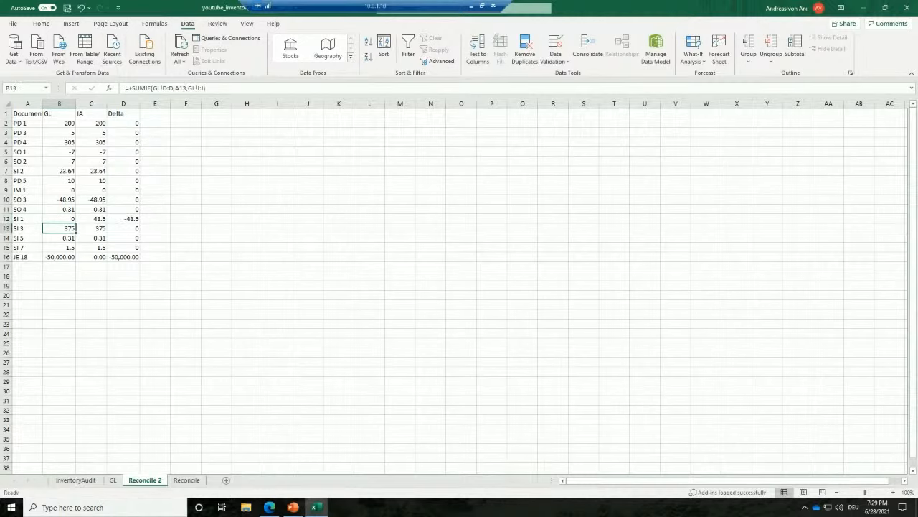
Compare the SI 1 amounts in the GL and IA columns, checking the SUMIF formula in C12.
left_click(60, 103)
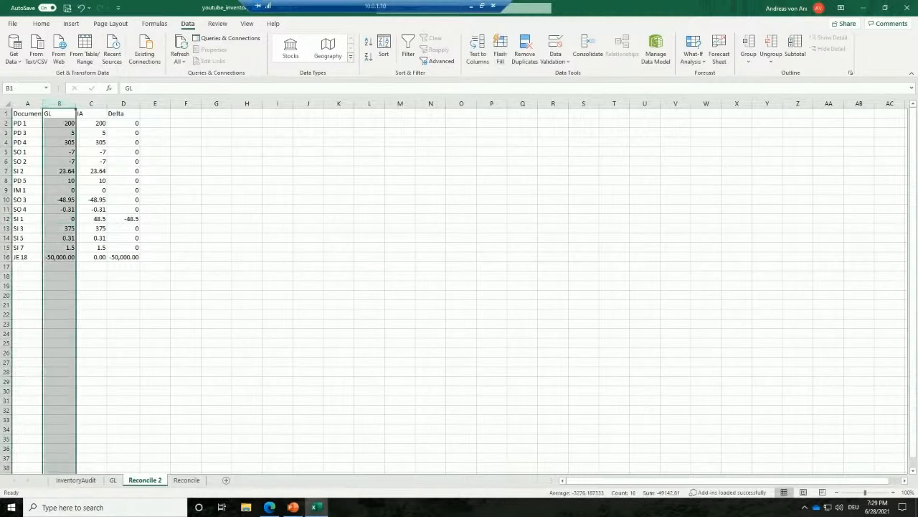
left_click_drag(61, 219, 31, 219)
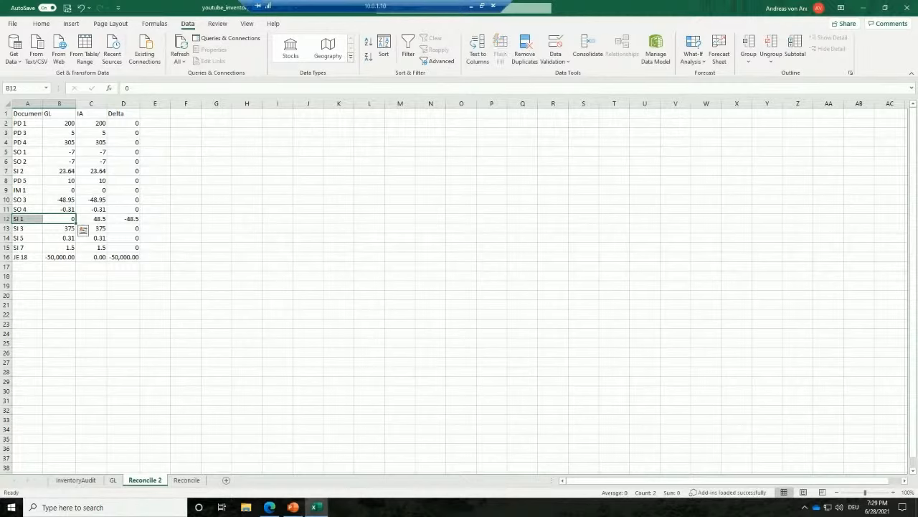
left_click(91, 219)
left_click(91, 104)
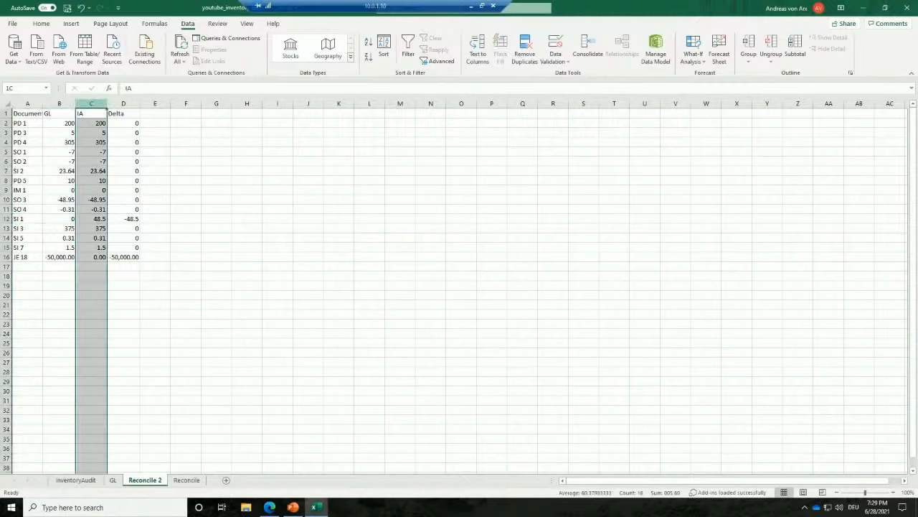
left_click(91, 219)
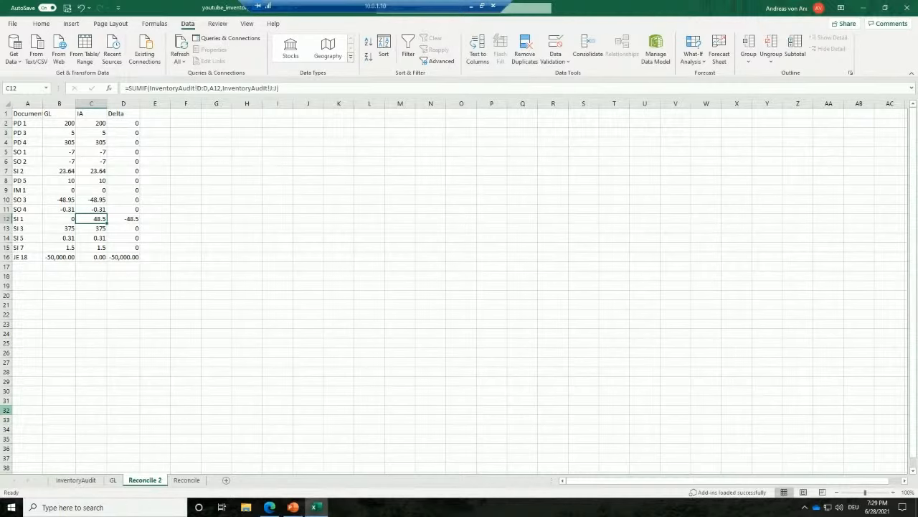
Switch to SAP Business One, close the General Ledger report with its selection criteria, and collapse the Financial Reports group.
left_click(471, 6)
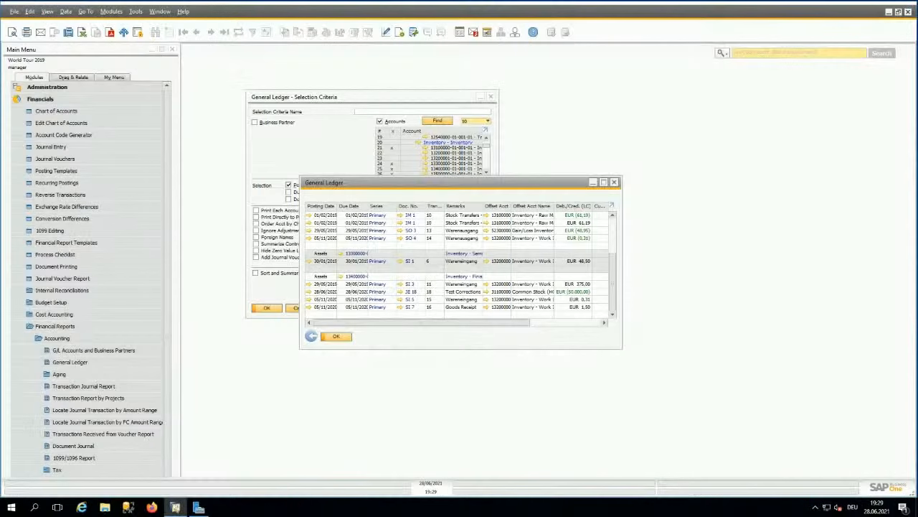
left_click(340, 338)
left_click(82, 340)
left_click(73, 328)
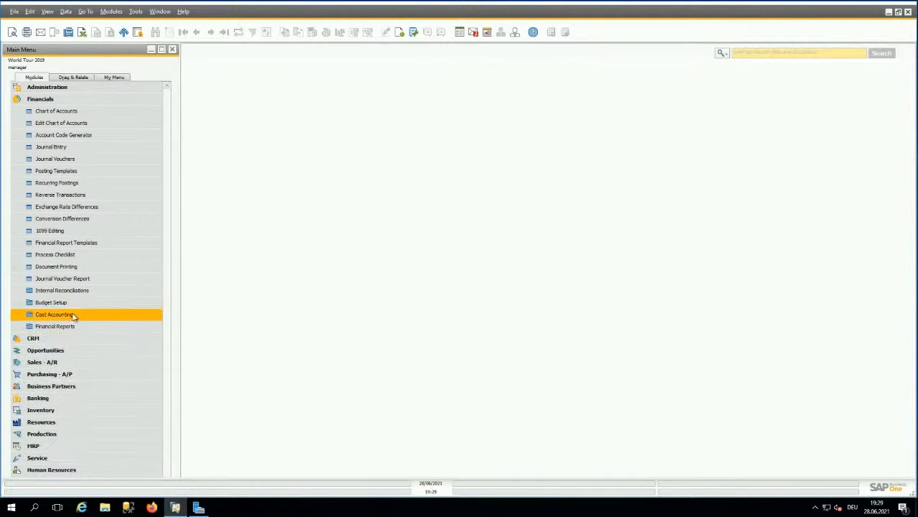
Open Item Master Data from the Inventory module and display the ChocolateCookie item 00001.
left_click(51, 410)
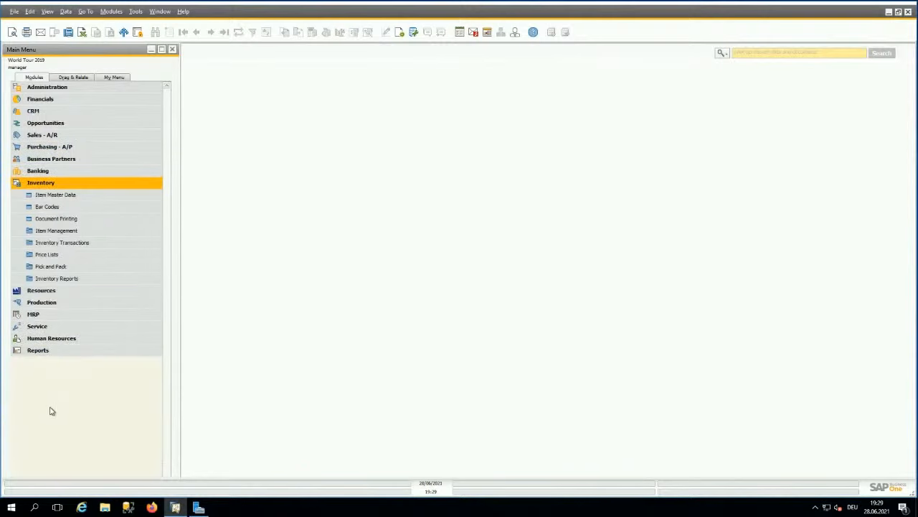
left_click(62, 194)
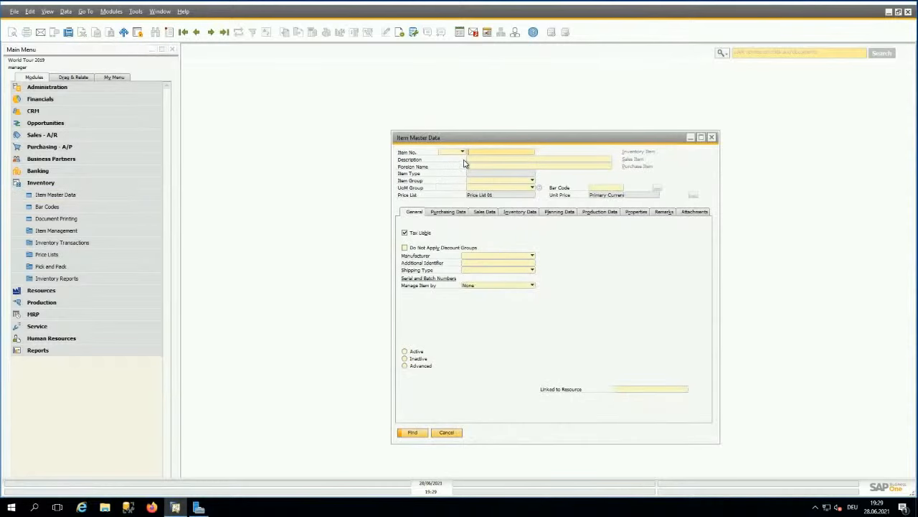
left_click(211, 31)
left_click_drag(529, 137, 334, 73)
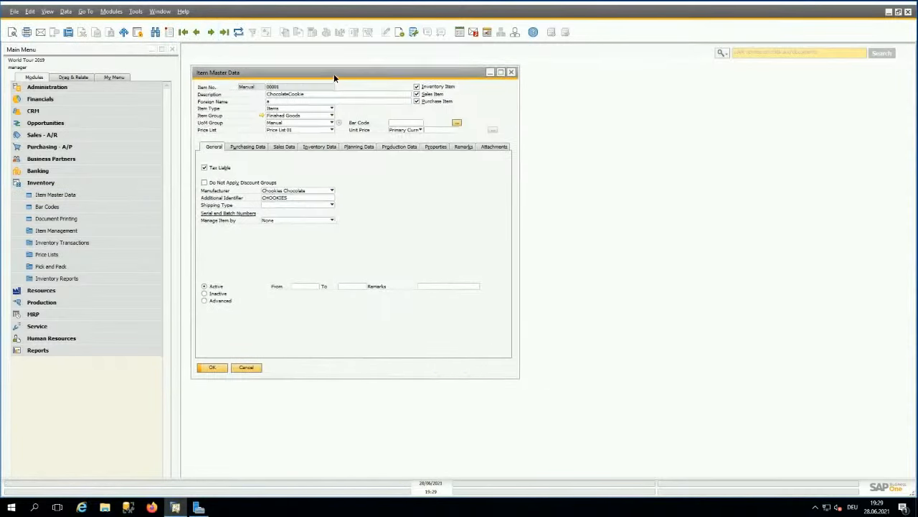
View the item's inventory data in a wider window and examine the accounting setup of its Finished Goods item group.
left_click(334, 151)
left_click_drag(520, 263, 813, 280)
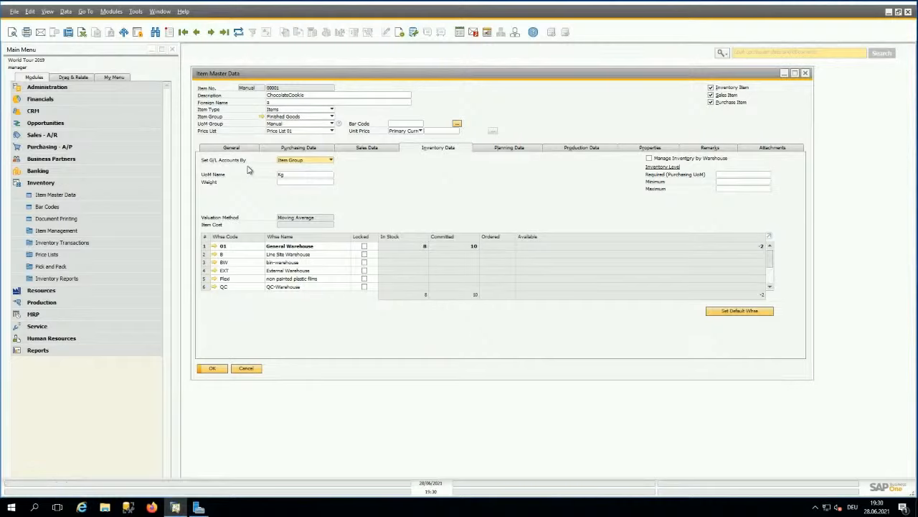
left_click(262, 116)
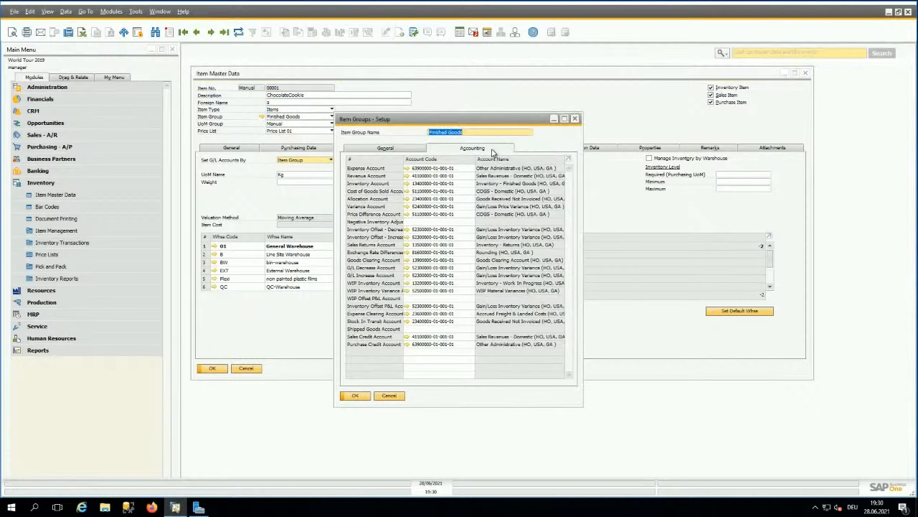
left_click(494, 150)
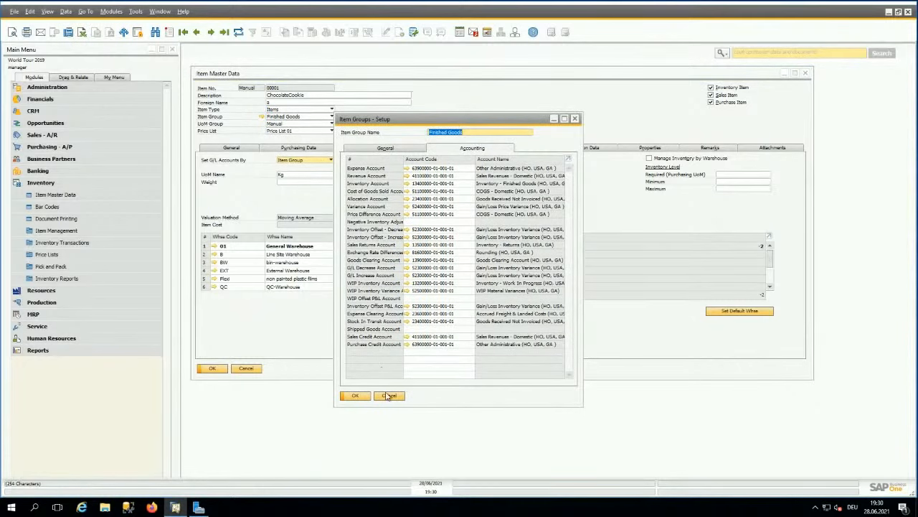